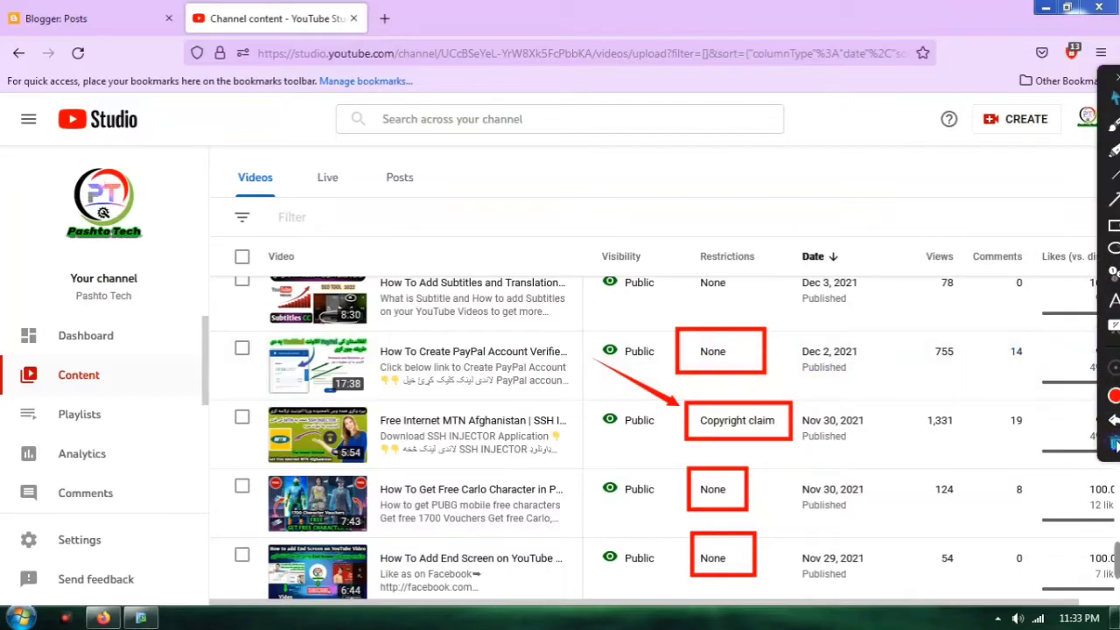
# Clear the red markings, open the details of the MTN free internet video with the copyright claim, and view its copyright summary
pyautogui.click(1115, 445)
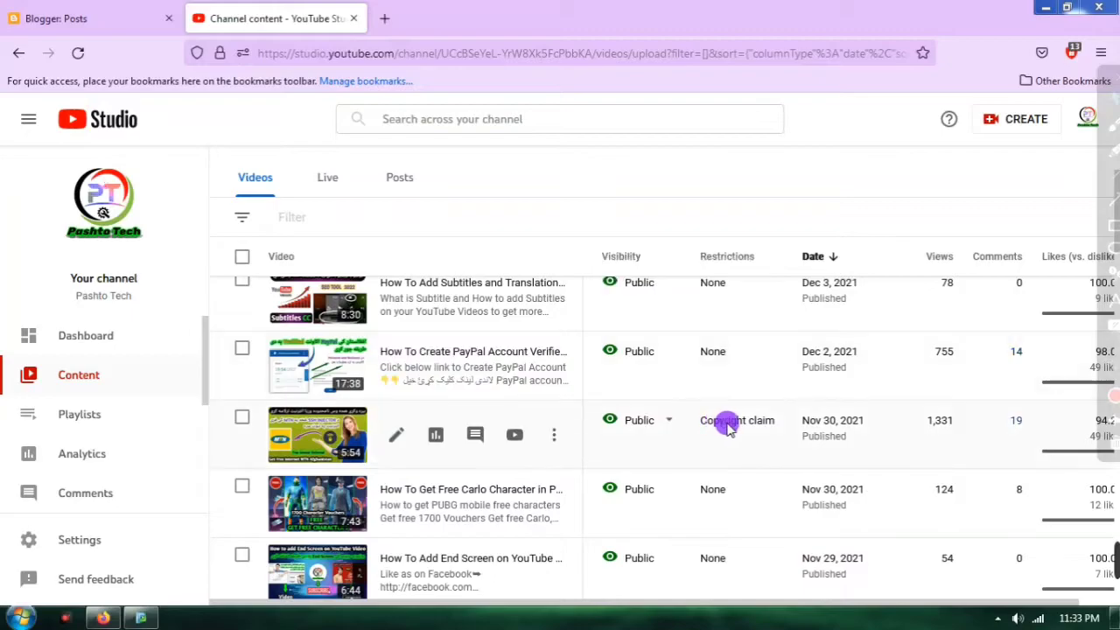
pyautogui.moveTo(731, 426)
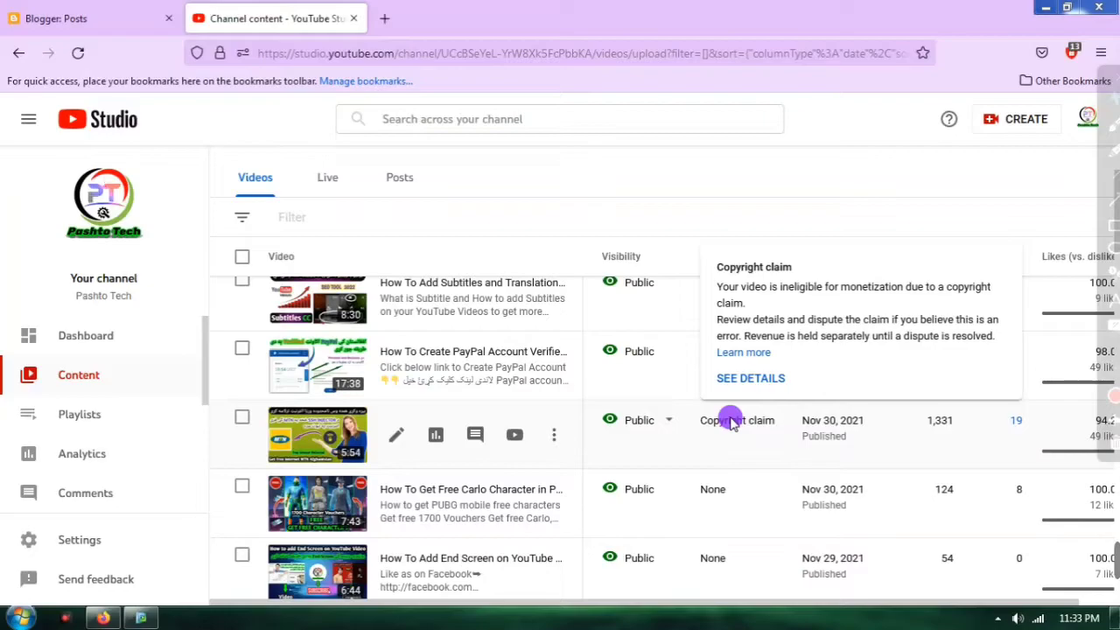
pyautogui.click(397, 435)
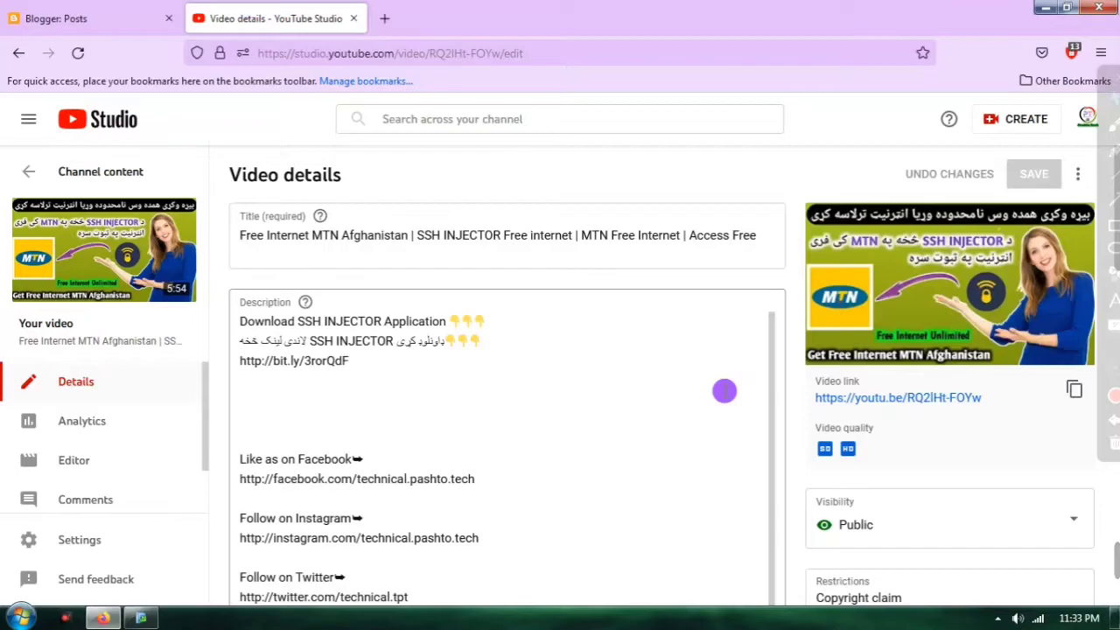
pyautogui.scroll(-5, 725, 391)
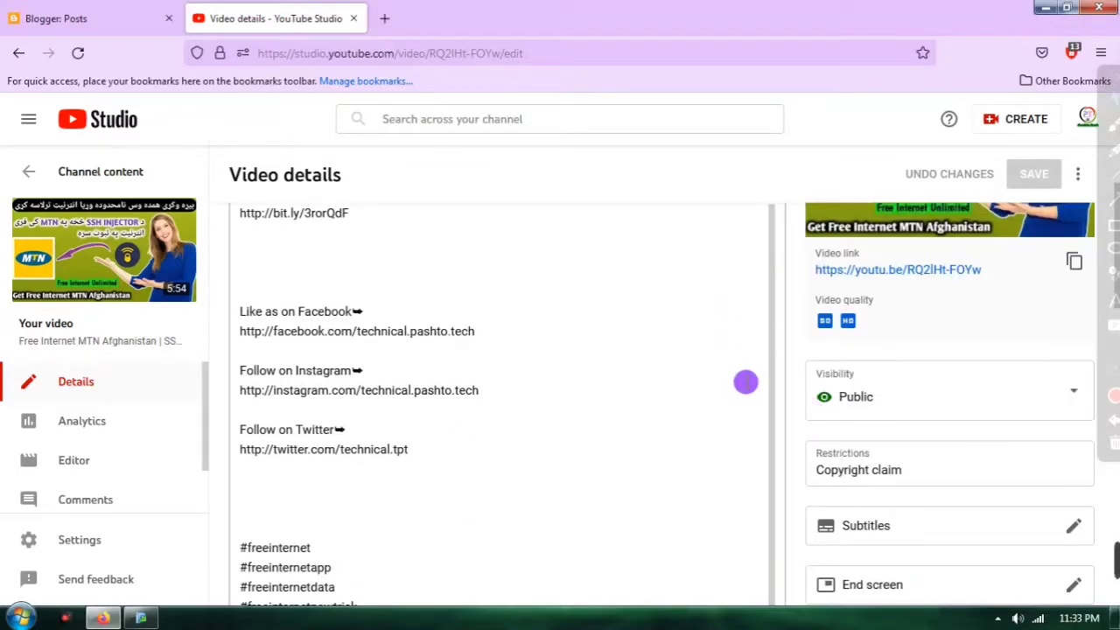
pyautogui.scroll(-3, 746, 382)
pyautogui.moveTo(856, 340)
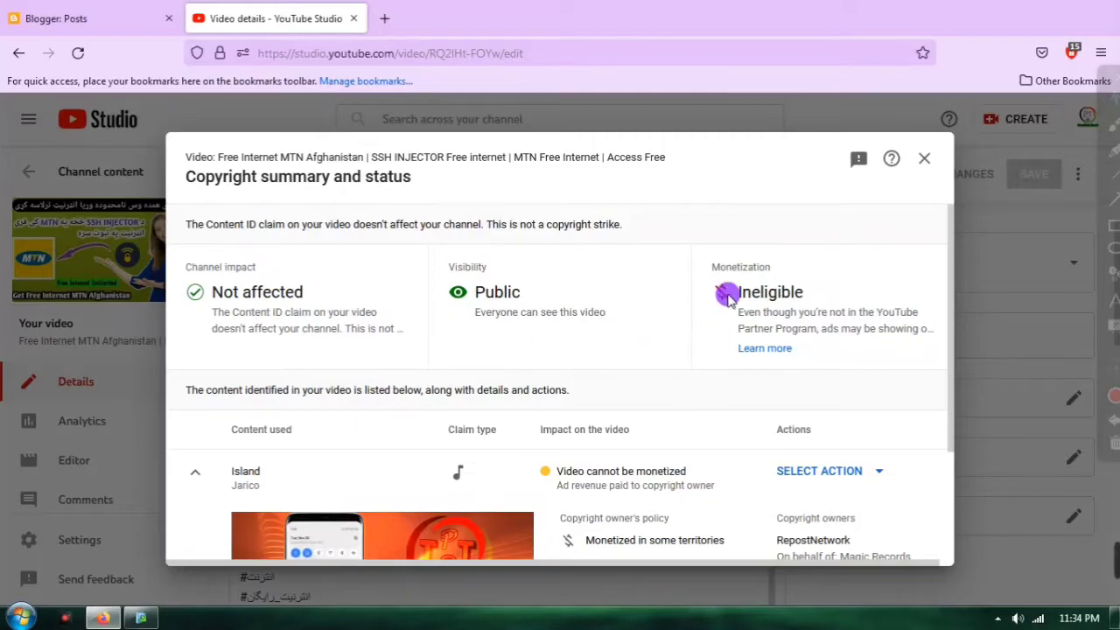
# Frame the Channel impact, Visibility and Monetization statuses with red rectangles, and clear the markings
pyautogui.moveTo(1115, 233)
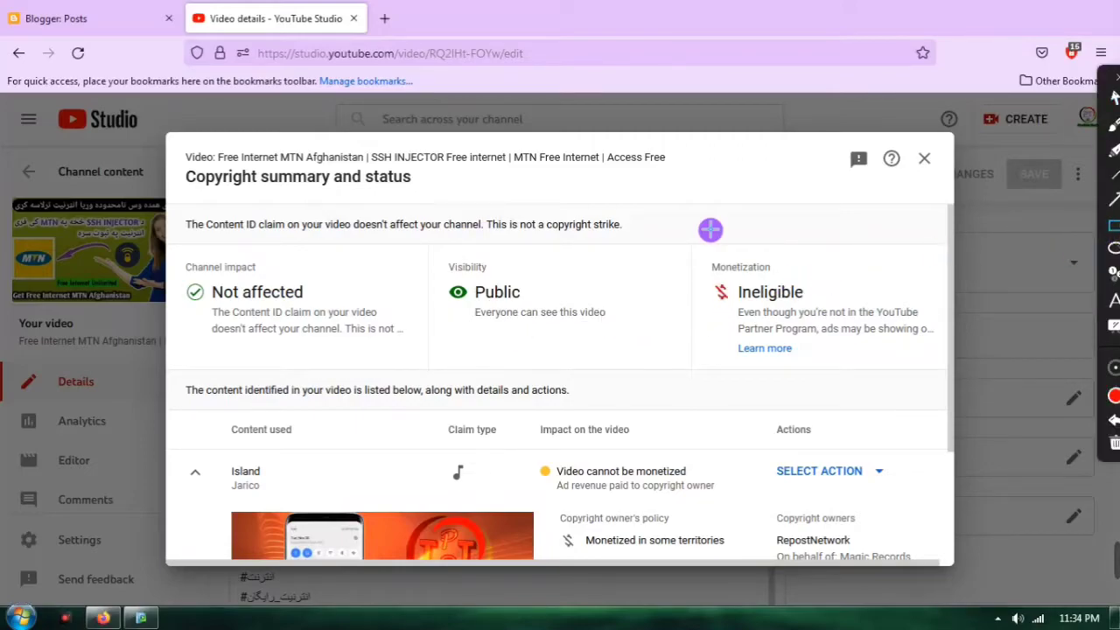
pyautogui.moveTo(179, 320); pyautogui.dragTo(407, 359)
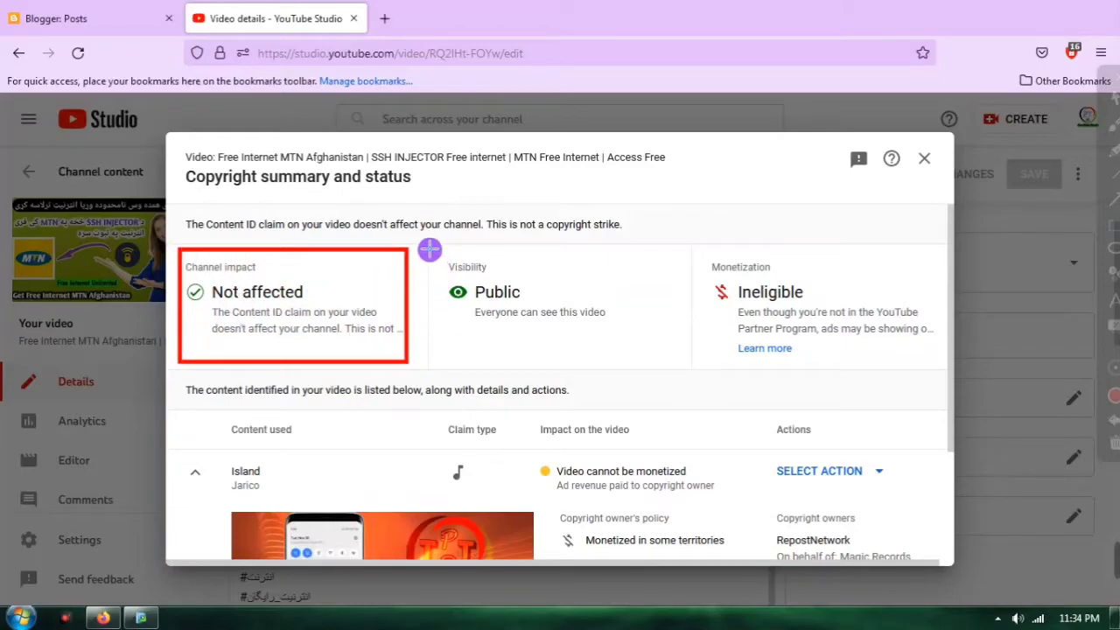
pyautogui.moveTo(426, 248)
pyautogui.mouseDown()
pyautogui.moveTo(450, 353)
pyautogui.moveTo(658, 358)
pyautogui.mouseUp()
pyautogui.moveTo(696, 246)
pyautogui.mouseDown()
pyautogui.moveTo(710, 361)
pyautogui.moveTo(938, 360)
pyautogui.mouseUp()
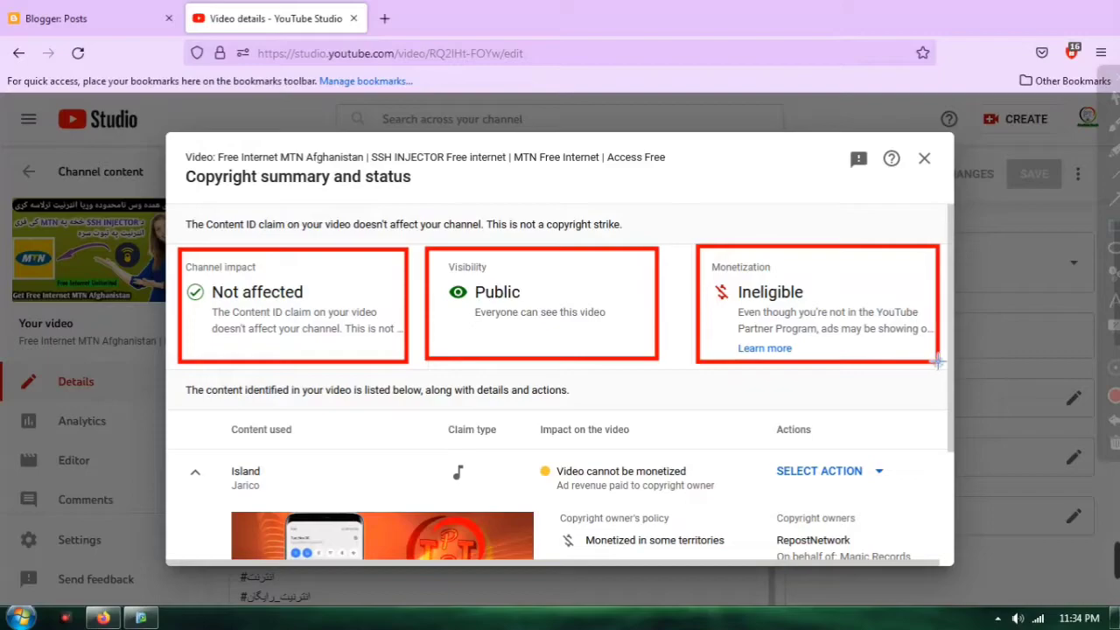
pyautogui.moveTo(1114, 96)
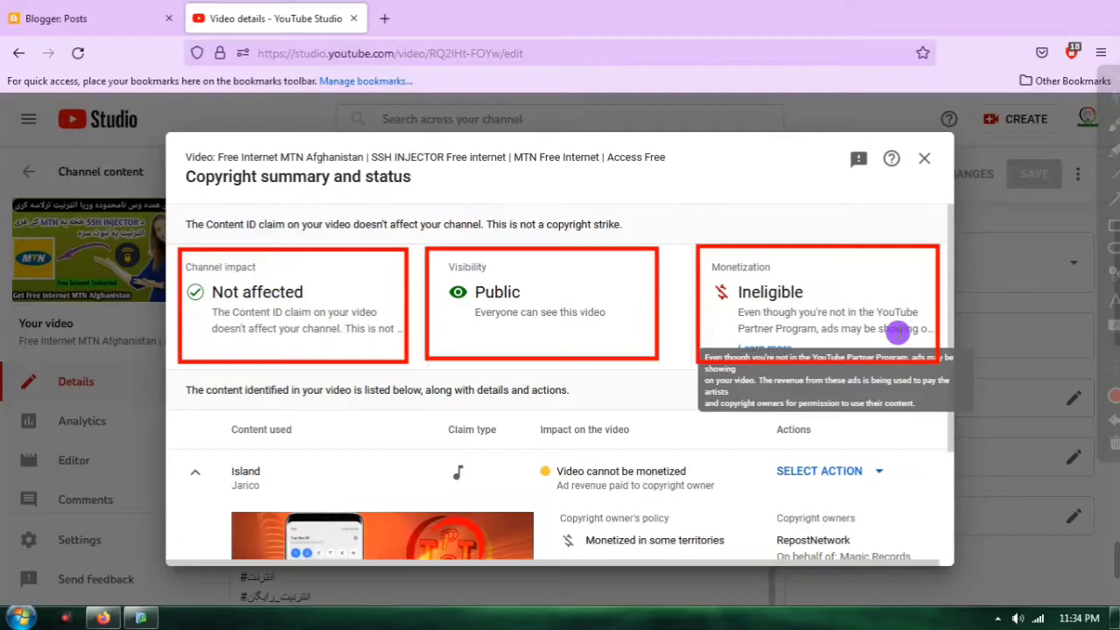
pyautogui.click(1115, 443)
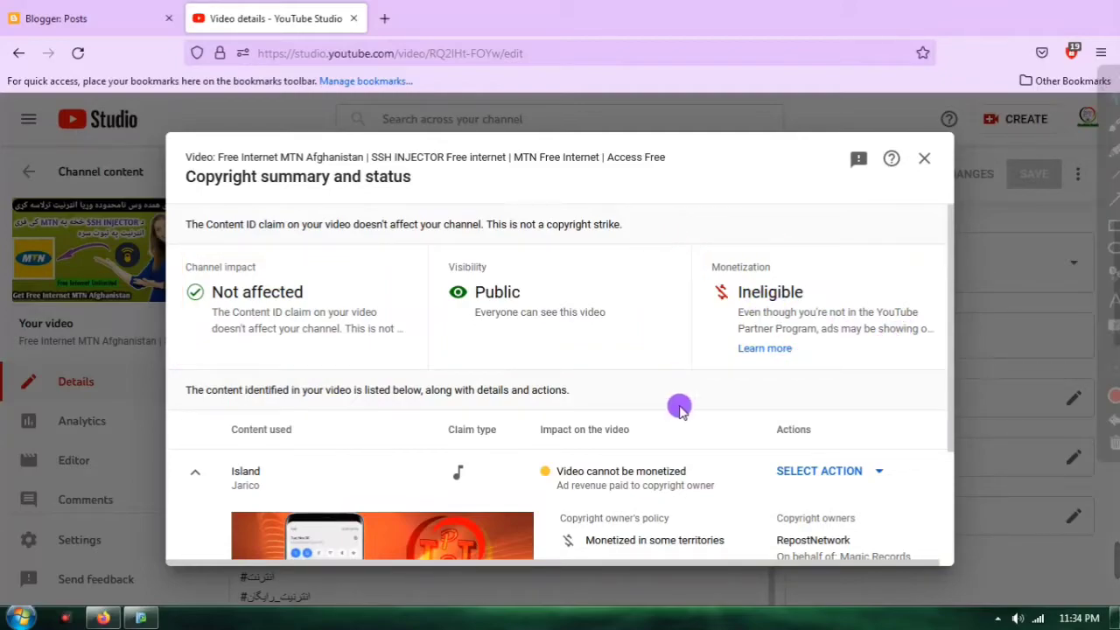
# Frame the "Video cannot be monetized" notice of the Island claim with a red rectangle, replacing the first misplaced frame
pyautogui.scroll(-1, 684, 371)
pyautogui.scroll(-3, 684, 372)
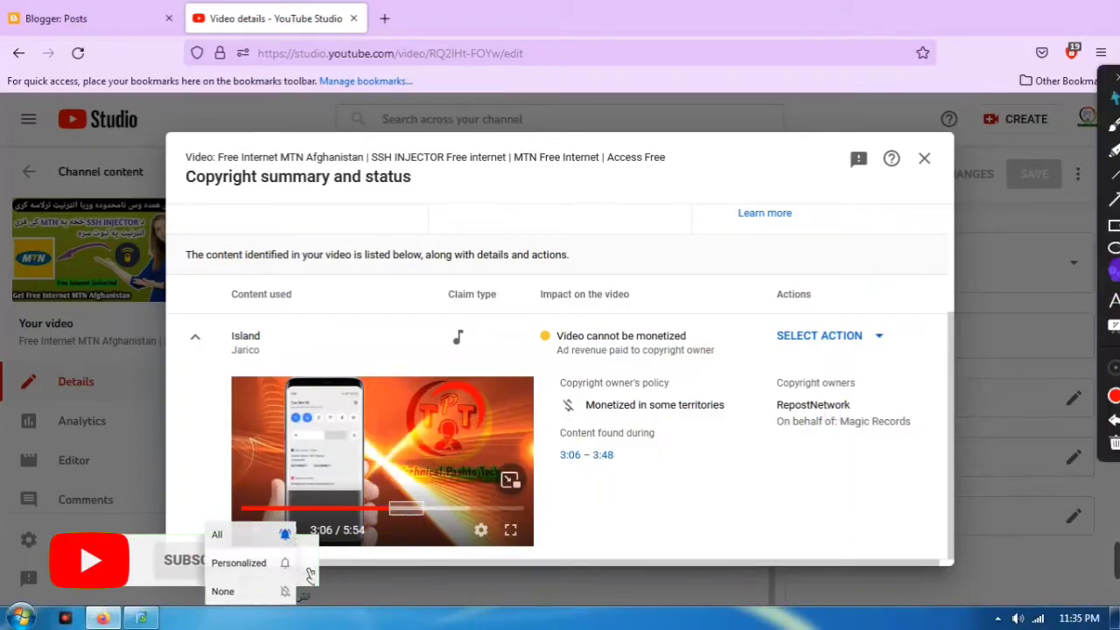
pyautogui.click(1115, 231)
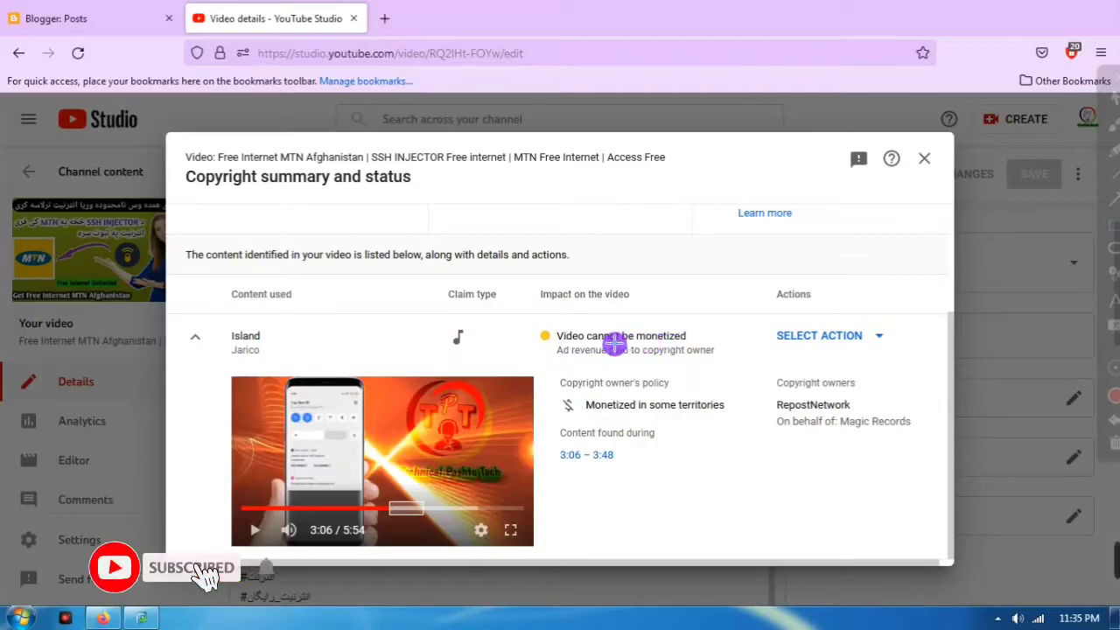
pyautogui.moveTo(526, 315)
pyautogui.mouseDown()
pyautogui.moveTo(540, 356)
pyautogui.moveTo(605, 360)
pyautogui.mouseUp()
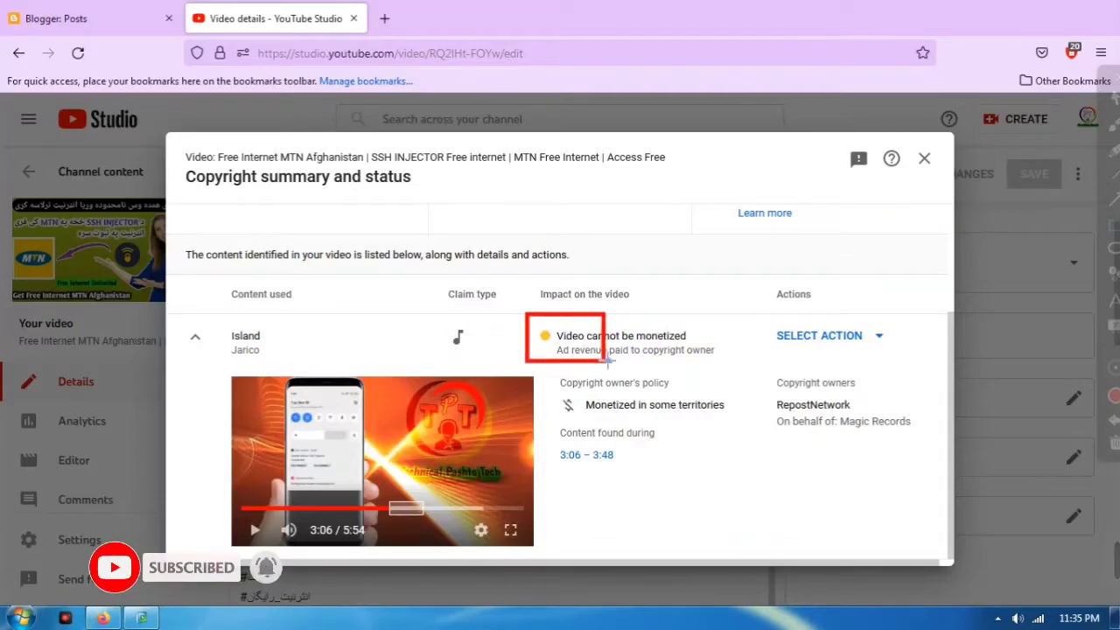
pyautogui.moveTo(1110, 385)
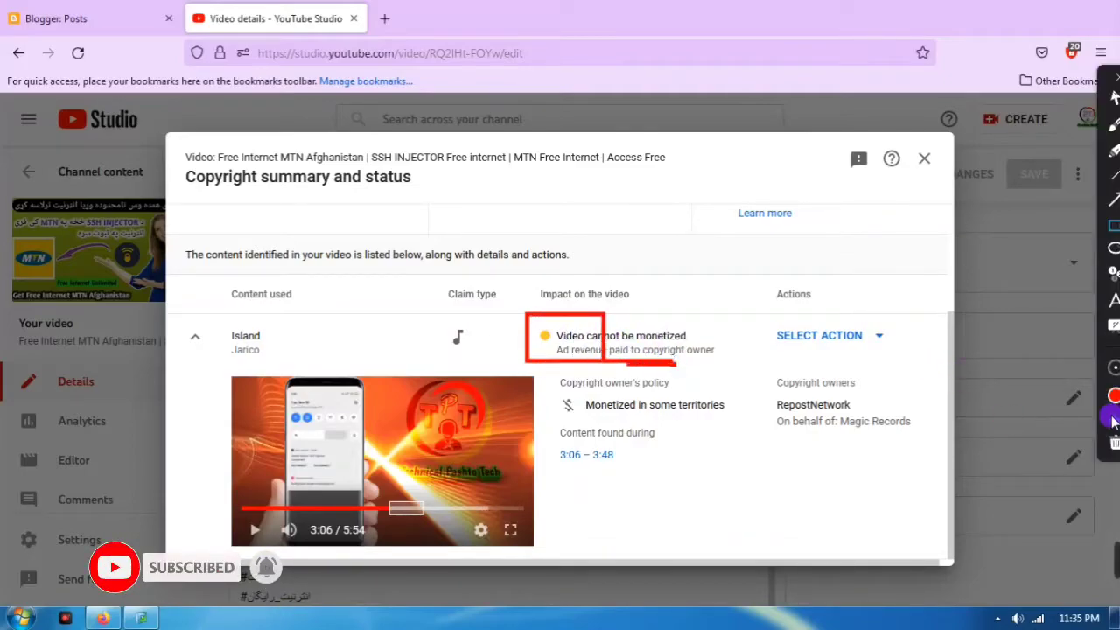
pyautogui.click(1115, 443)
pyautogui.moveTo(533, 318)
pyautogui.mouseDown()
pyautogui.moveTo(551, 377)
pyautogui.moveTo(727, 367)
pyautogui.mouseUp()
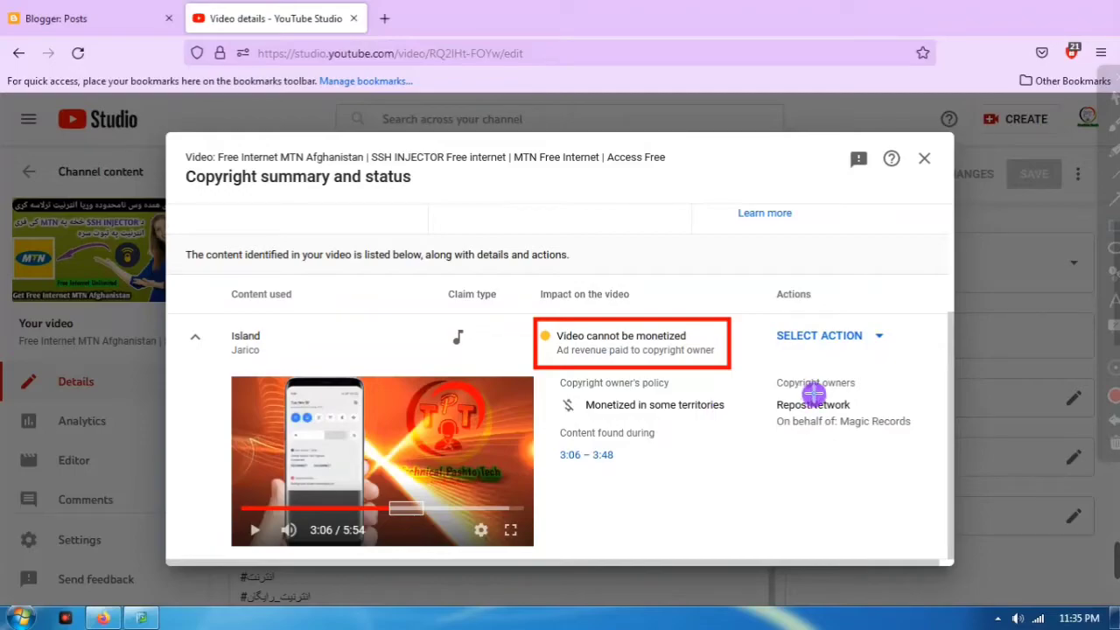
# Frame the claimed time range 3:06 – 3:48 and its section on the preview timeline in red, and clear all markings
pyautogui.moveTo(1115, 117)
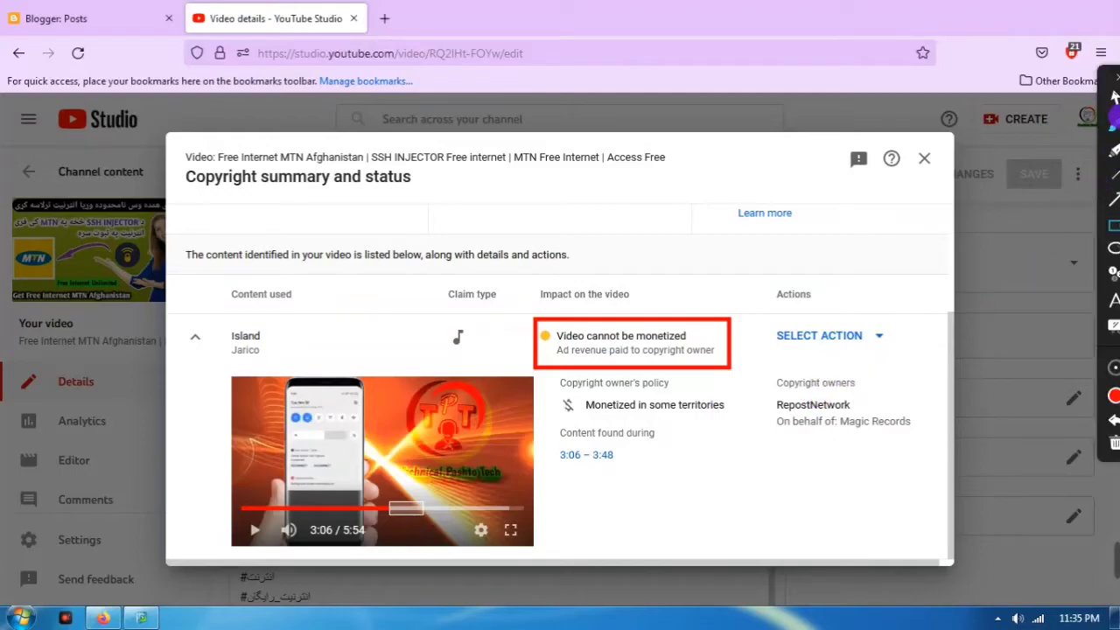
pyautogui.click(1114, 98)
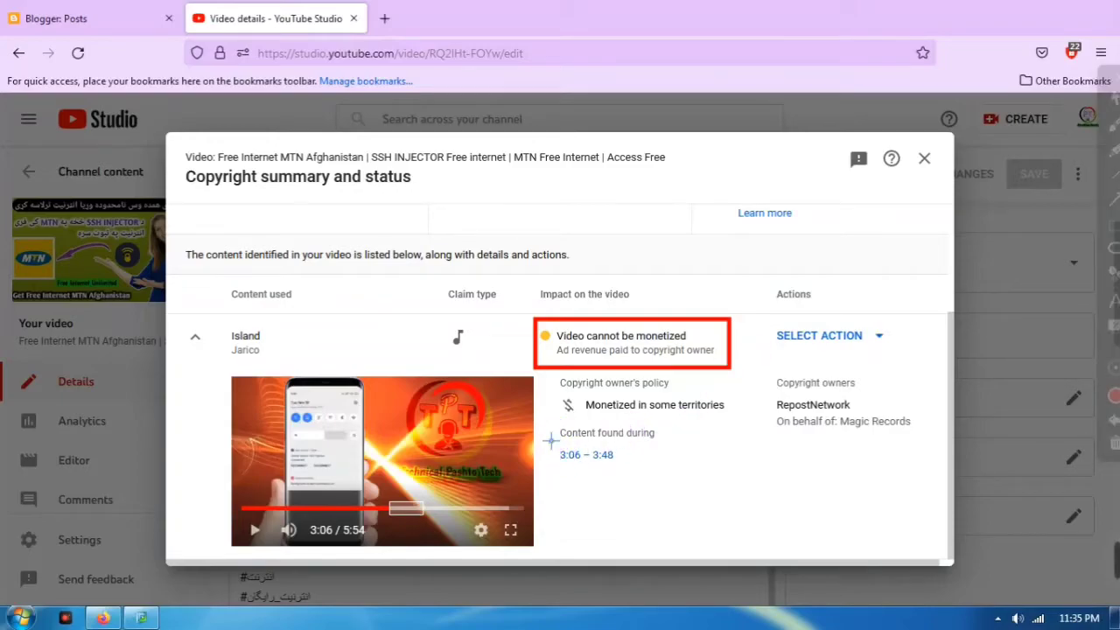
pyautogui.moveTo(566, 463); pyautogui.dragTo(625, 468)
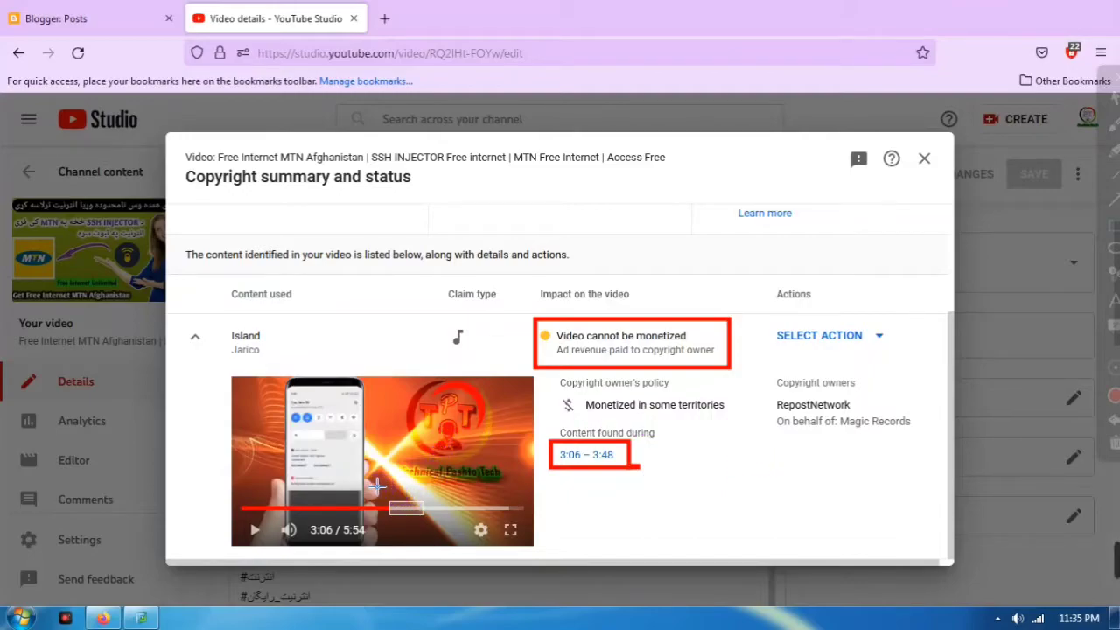
pyautogui.moveTo(392, 515); pyautogui.dragTo(450, 525)
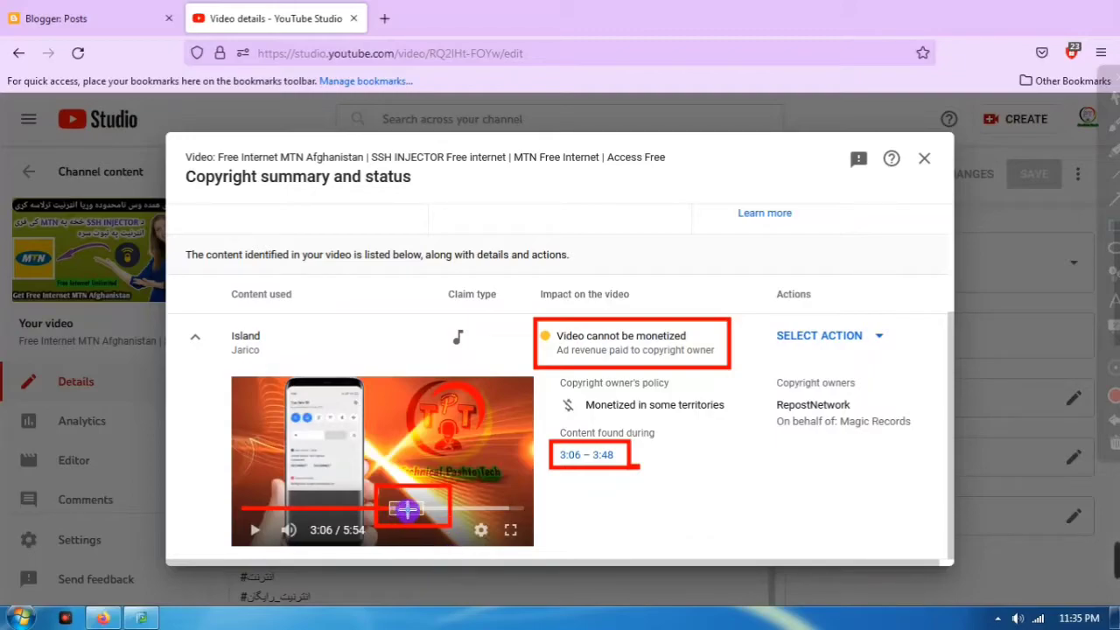
pyautogui.moveTo(1114, 99)
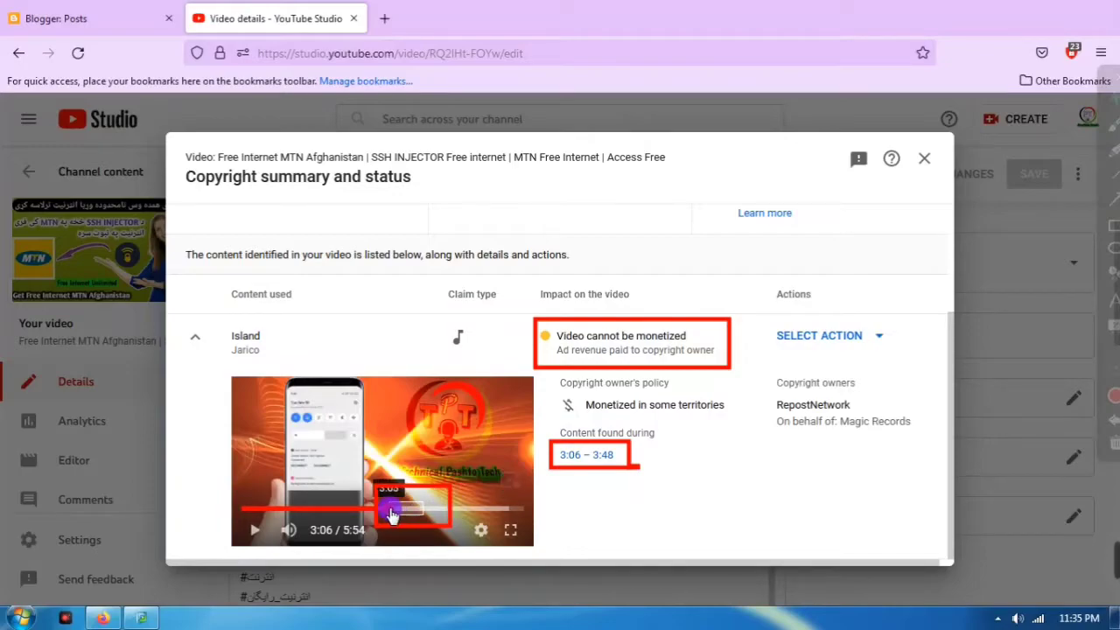
pyautogui.click(1114, 444)
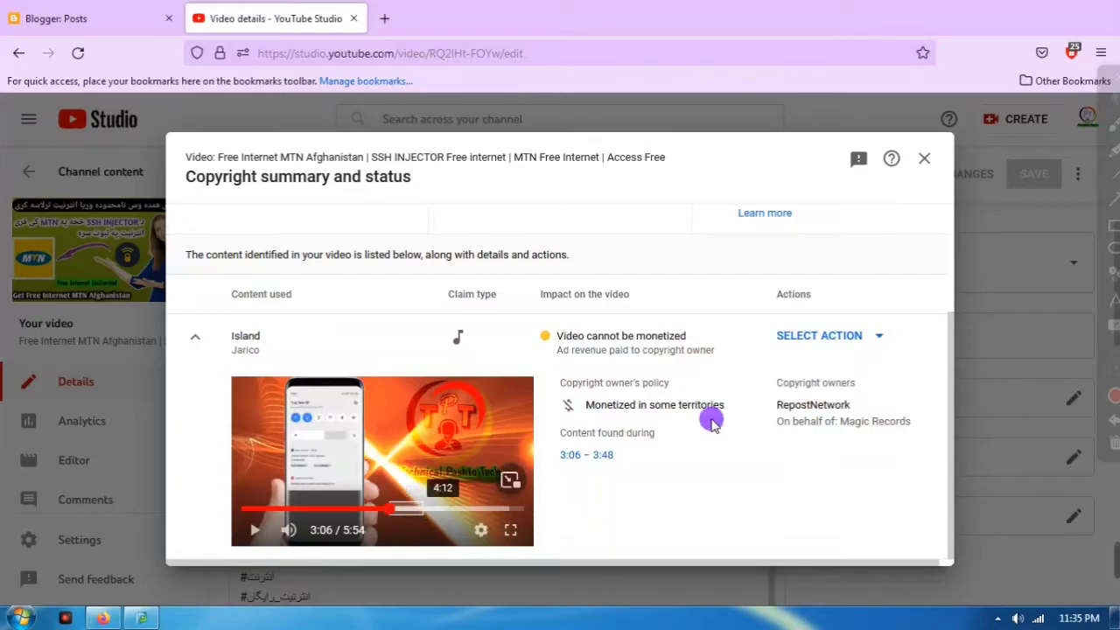
# Frame the Island claim's action selector with a red rectangle and undo that marking
pyautogui.moveTo(1109, 229)
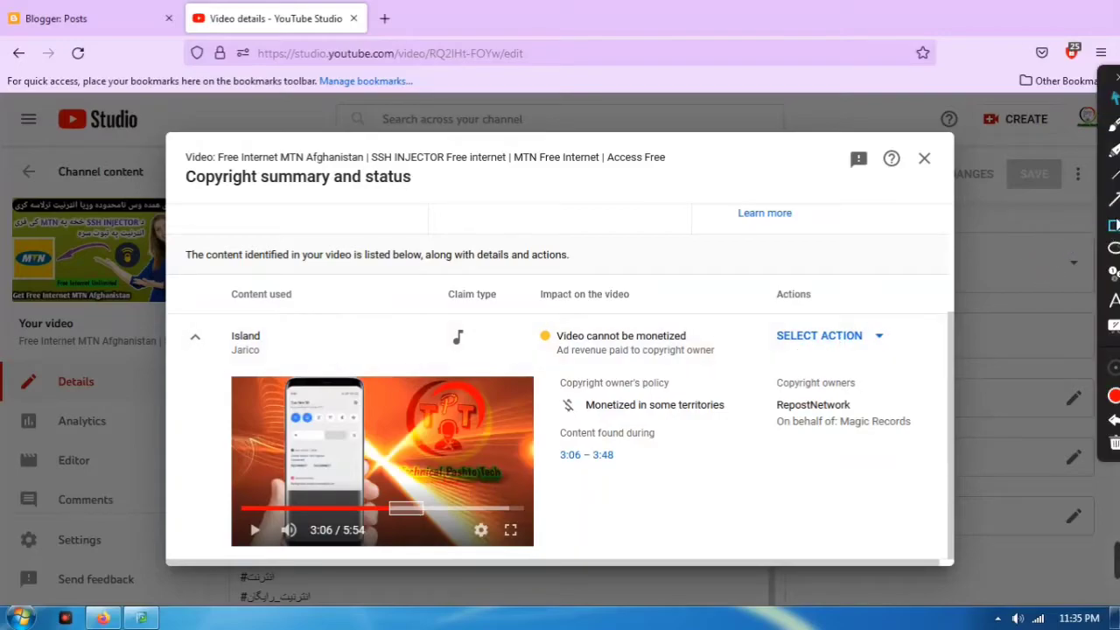
pyautogui.moveTo(776, 346)
pyautogui.mouseDown()
pyautogui.moveTo(789, 364)
pyautogui.moveTo(918, 357)
pyautogui.mouseUp()
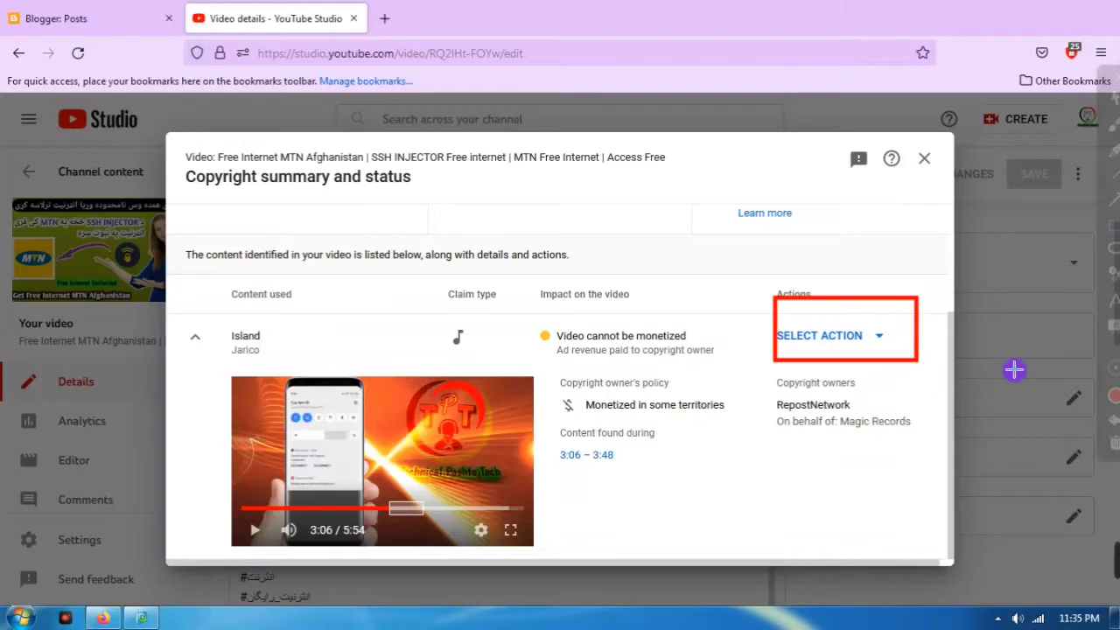
pyautogui.click(1114, 420)
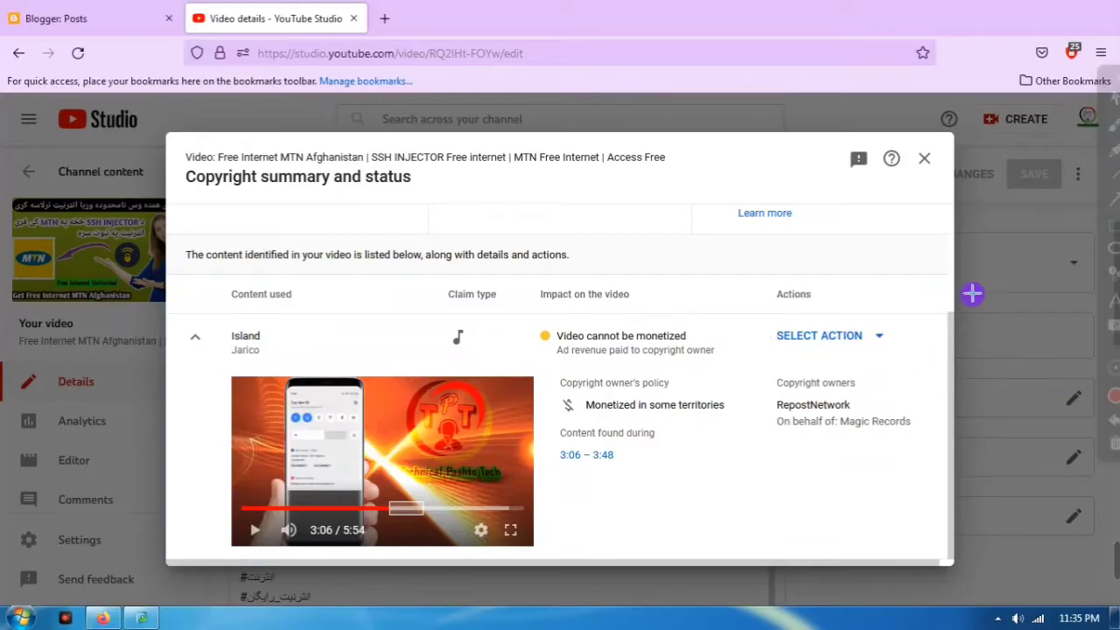
pyautogui.click(1114, 99)
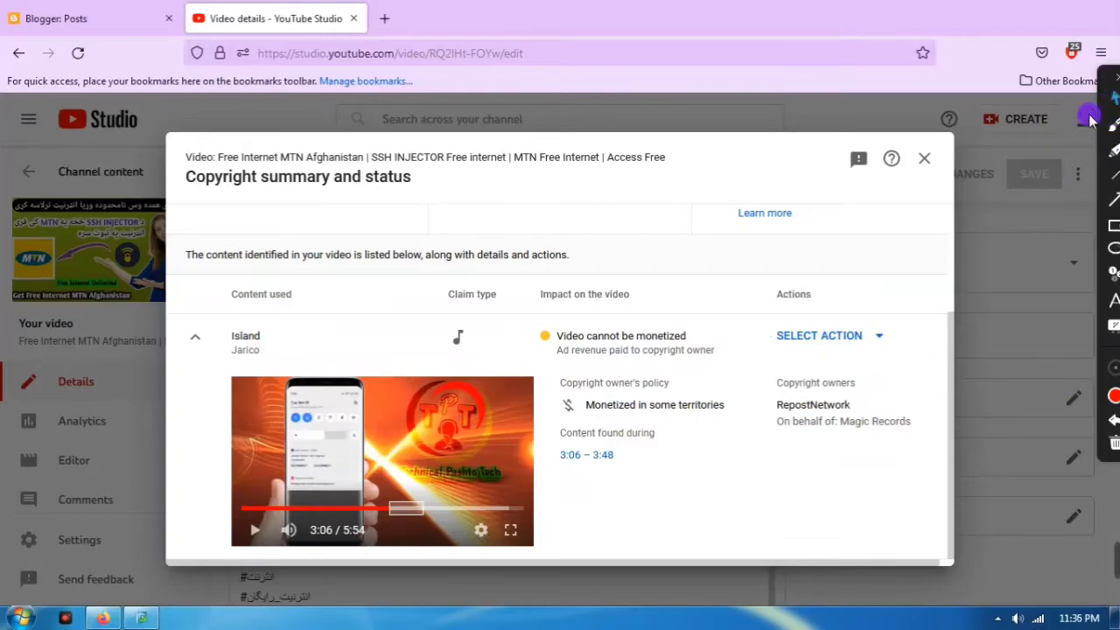
# Open the Island claim's available actions, point red arrows at Trim out segment, Replace song and Mute song, and clear the arrows
pyautogui.click(873, 339)
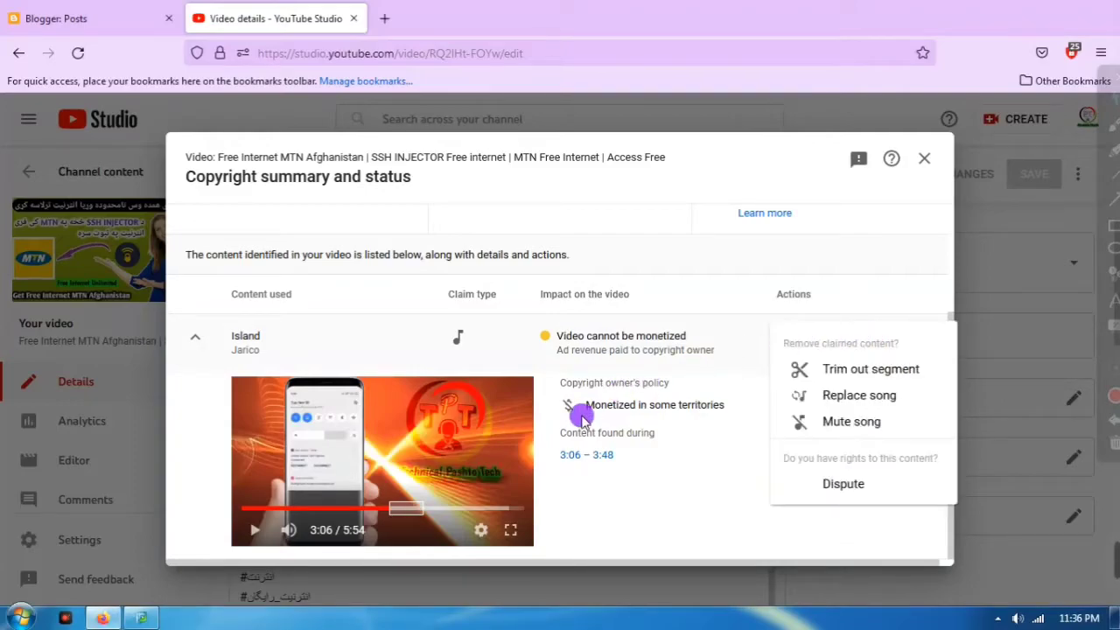
pyautogui.click(1113, 227)
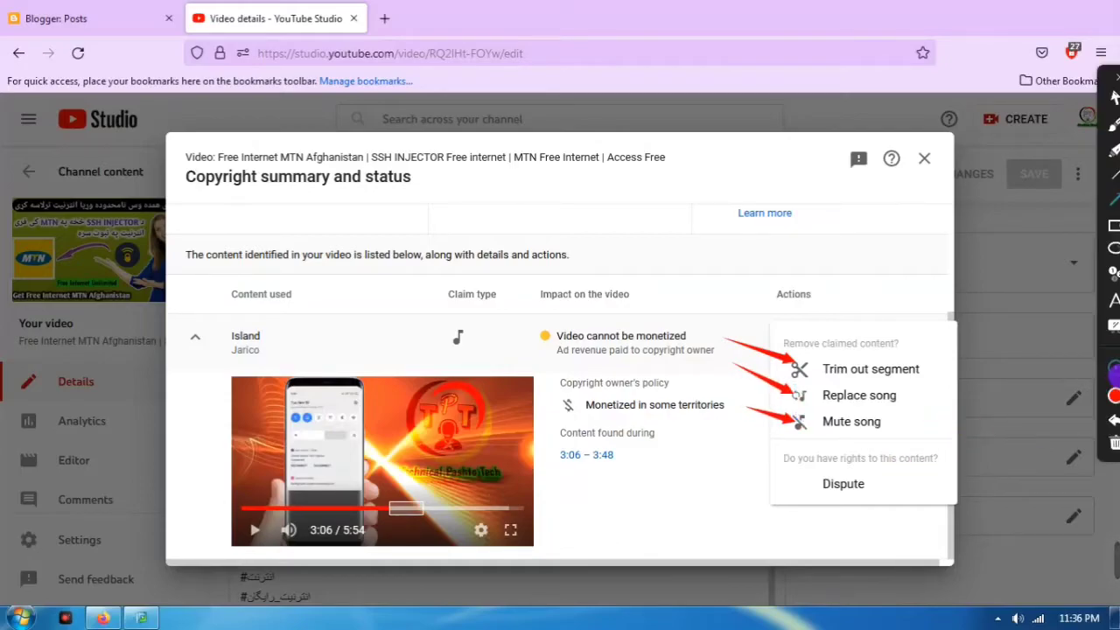
pyautogui.click(1112, 440)
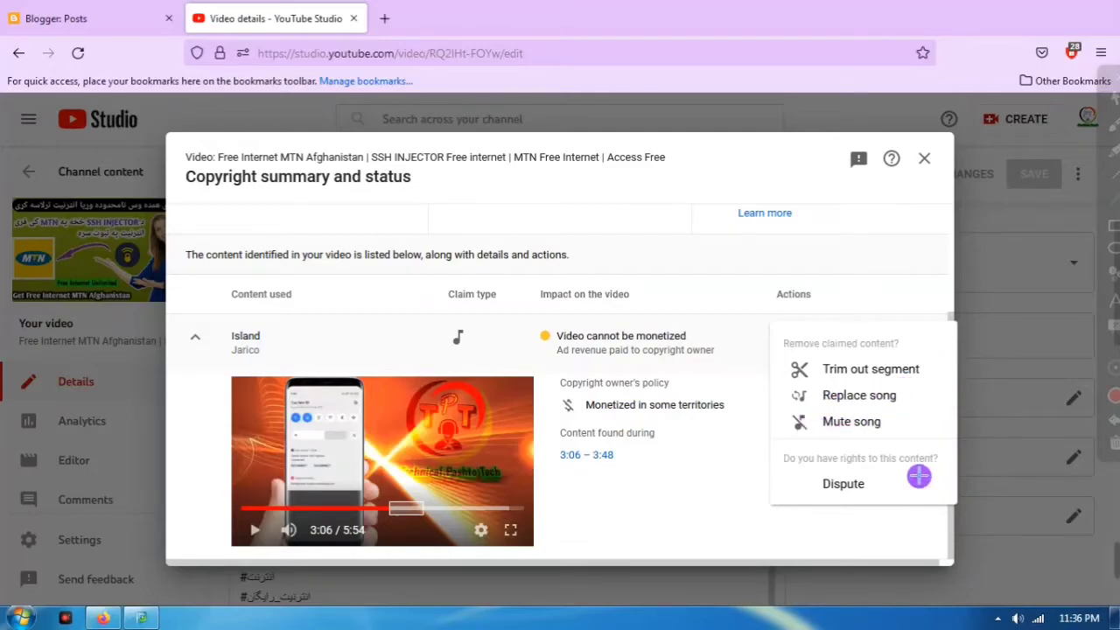
pyautogui.click(1114, 99)
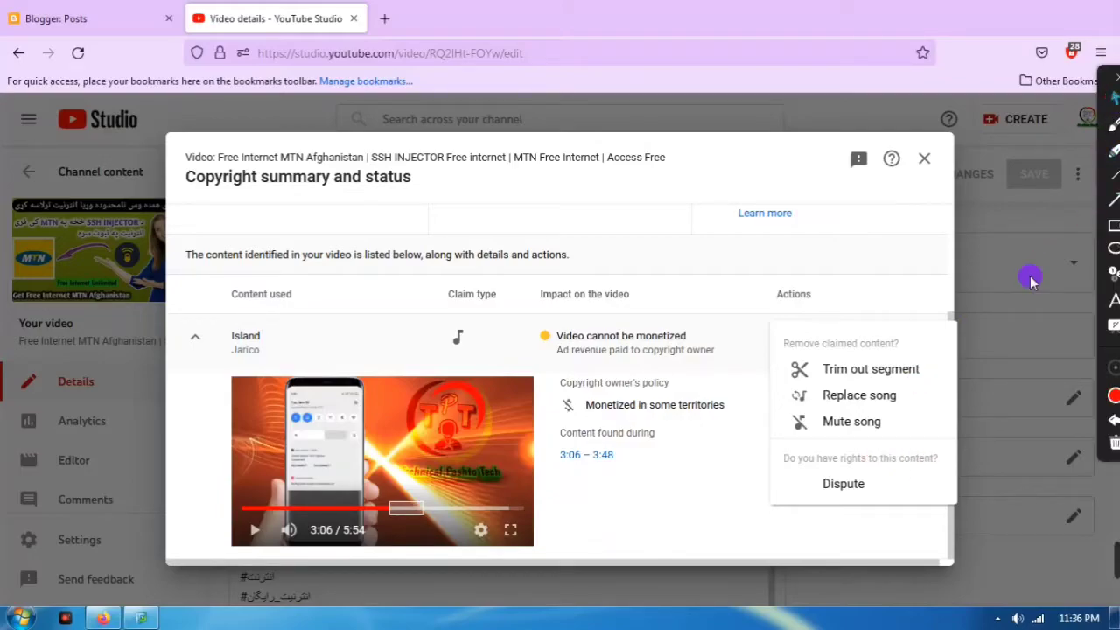
# Choose Trim out segment for the Island claim, mark the trim's start and end times with red arrows, and clear the arrows
pyautogui.click(849, 370)
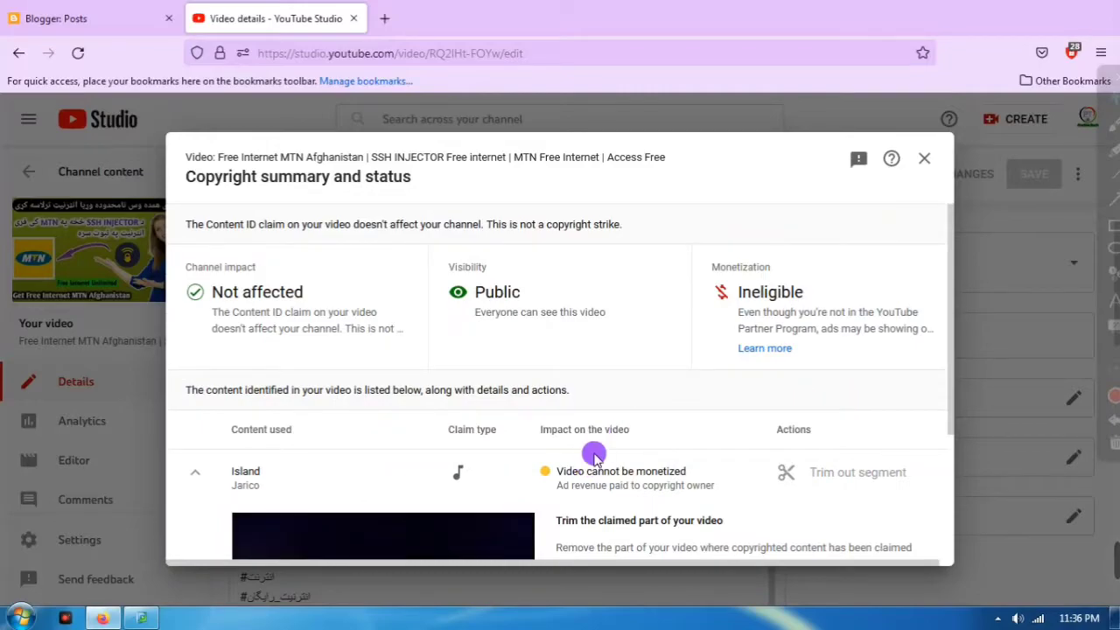
pyautogui.scroll(-2, 593, 455)
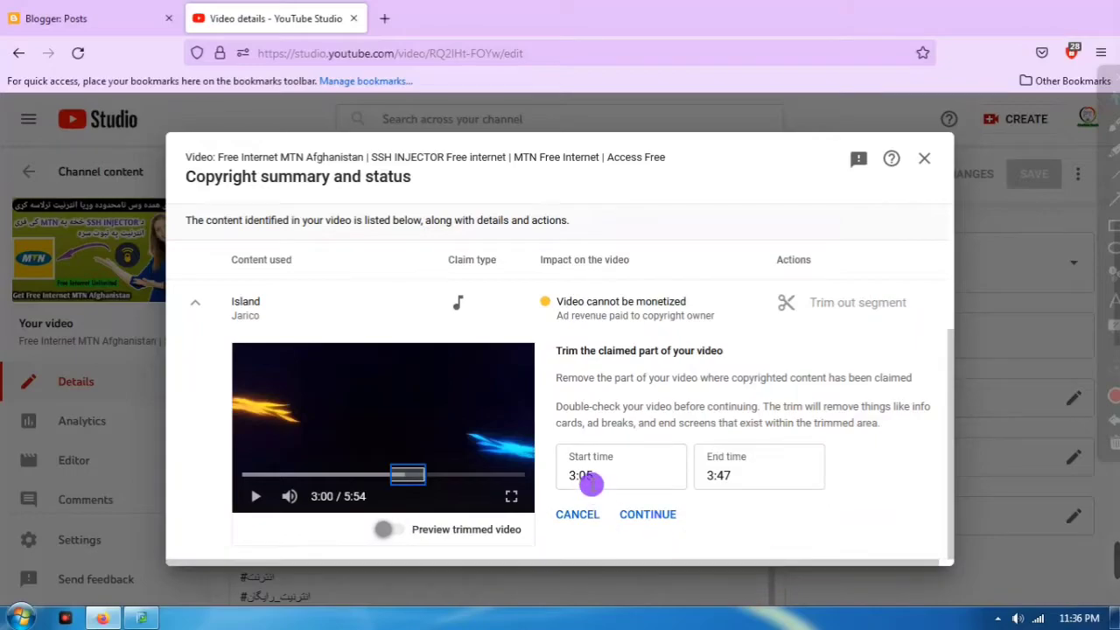
pyautogui.moveTo(1113, 192)
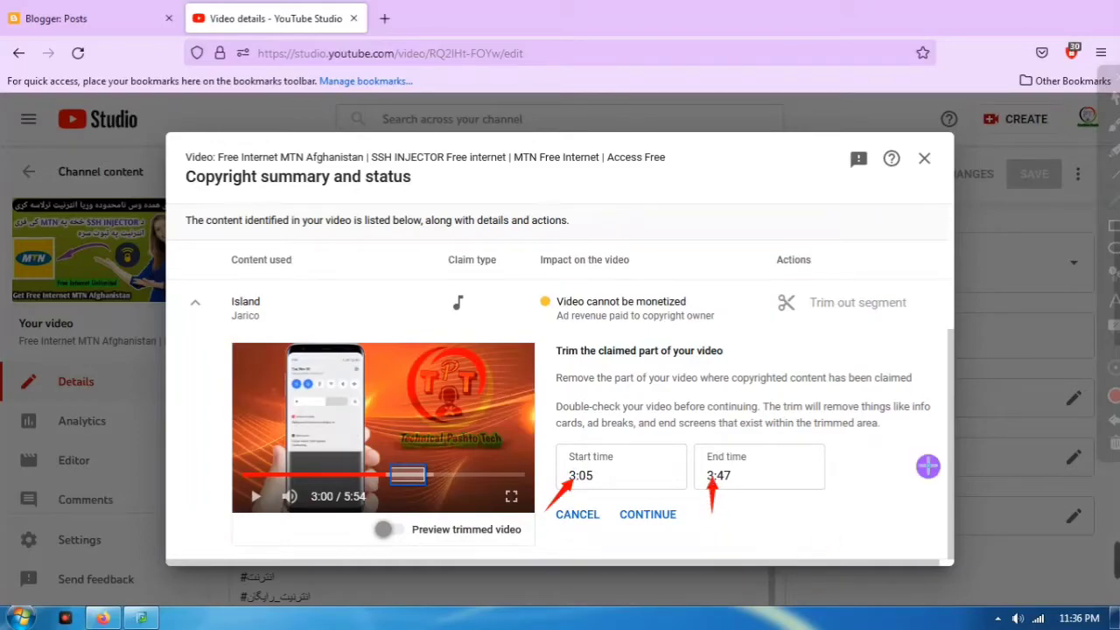
pyautogui.moveTo(1110, 262)
pyautogui.click(1115, 442)
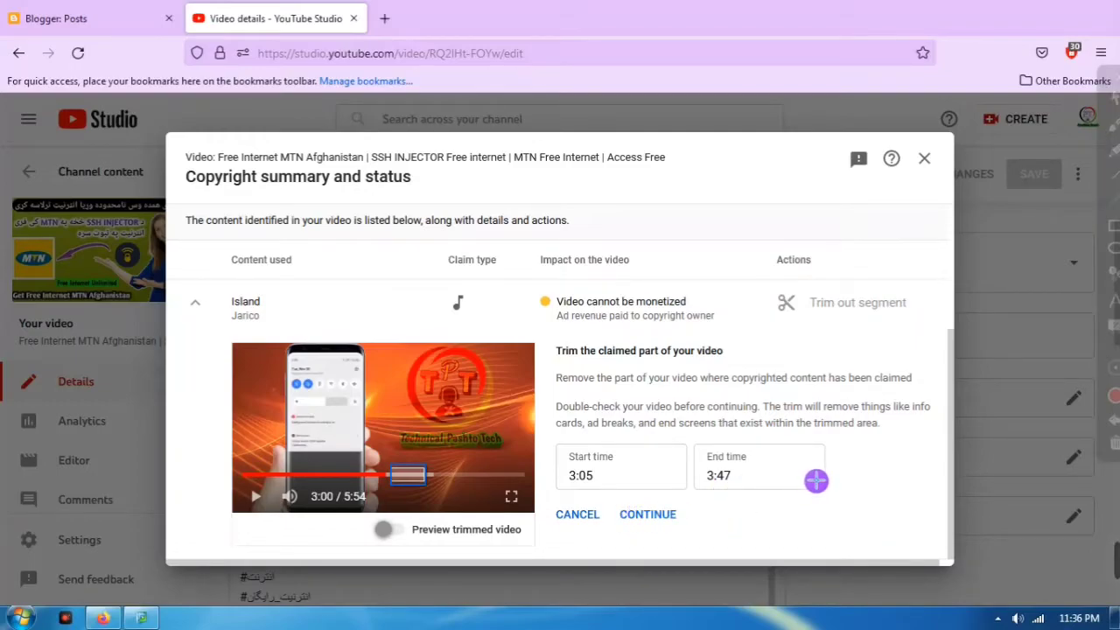
# Frame the "Trim the claimed part of your video" heading with a red rectangle
pyautogui.click(1111, 250)
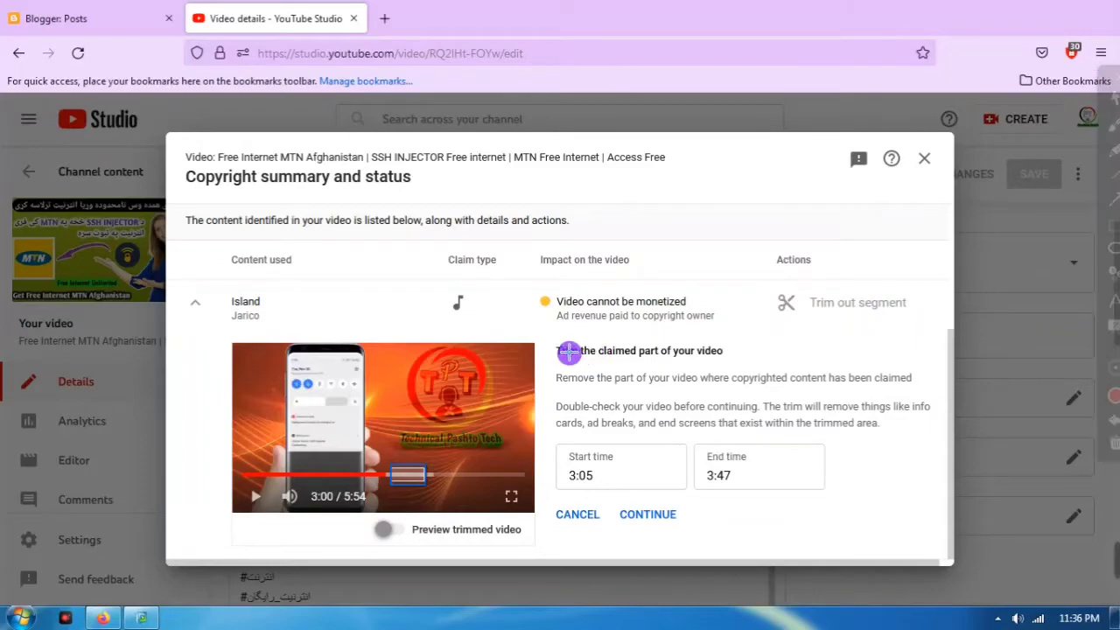
pyautogui.moveTo(554, 336)
pyautogui.mouseDown()
pyautogui.moveTo(605, 365)
pyautogui.moveTo(735, 368)
pyautogui.mouseUp()
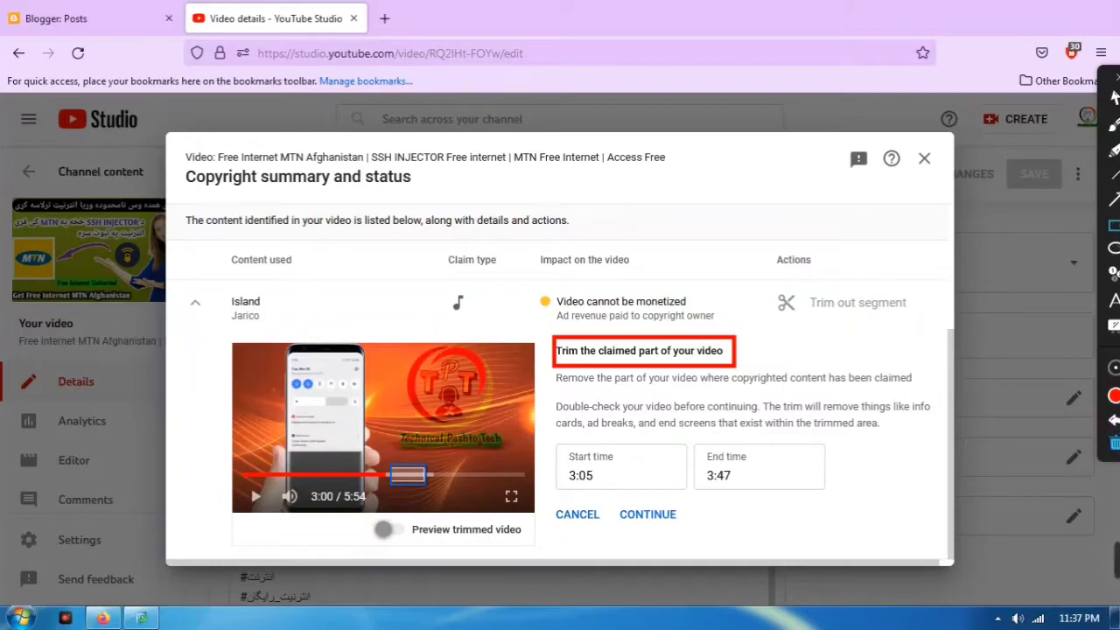
# Clear the red rectangle from the trim heading and cancel trimming the Island claim
pyautogui.click(1114, 443)
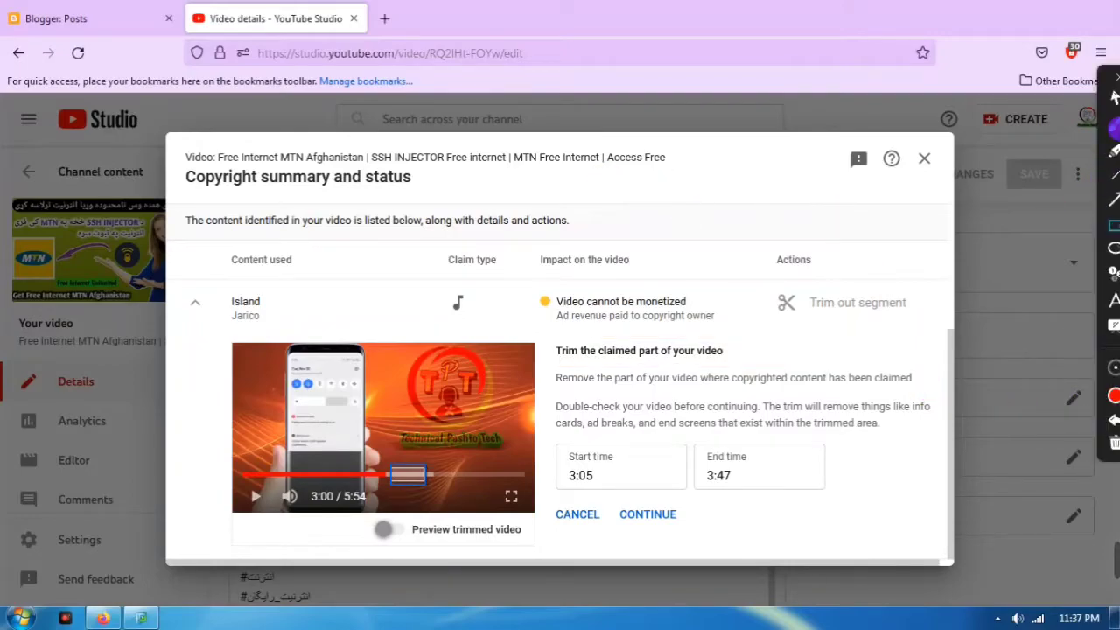
pyautogui.click(1116, 99)
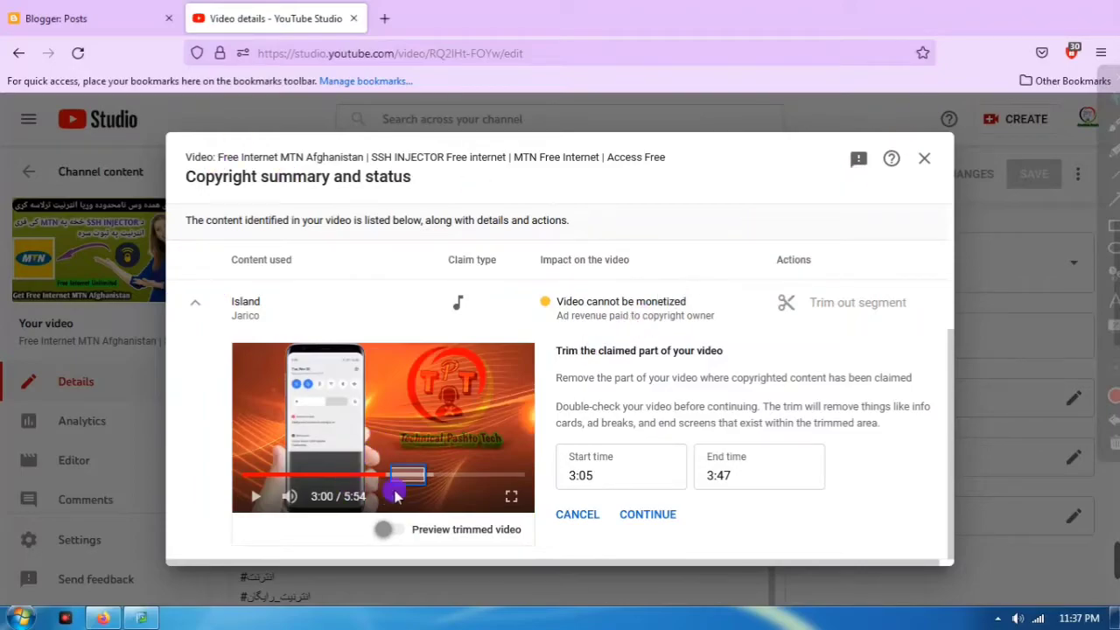
pyautogui.click(580, 512)
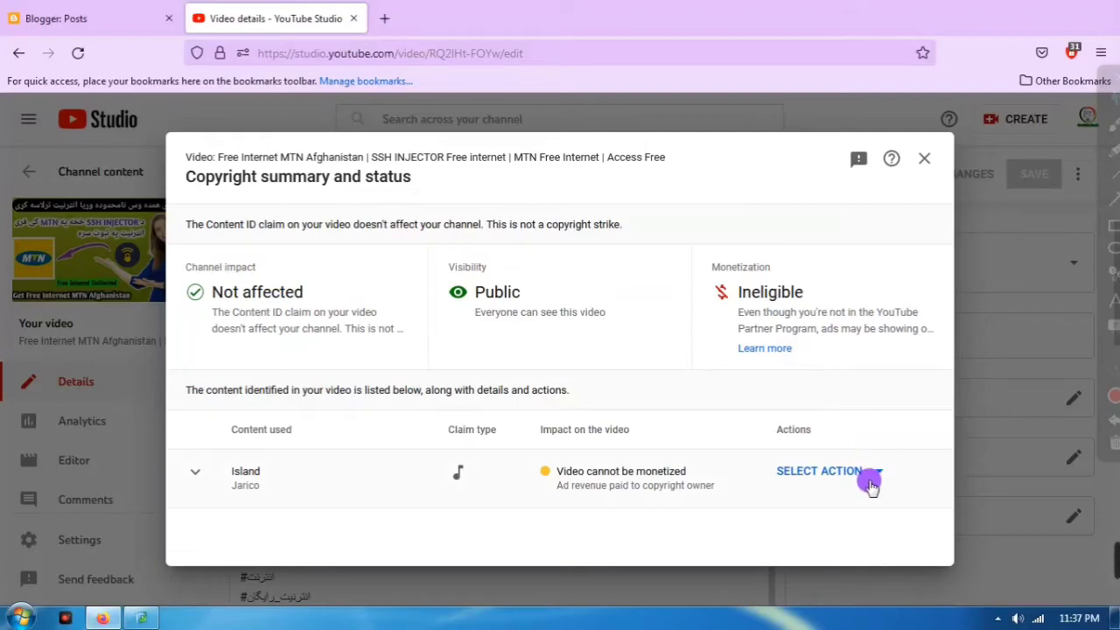
# Choose Replace song for the Island claim, browse the free music tracks, and discard the changes
pyautogui.click(879, 473)
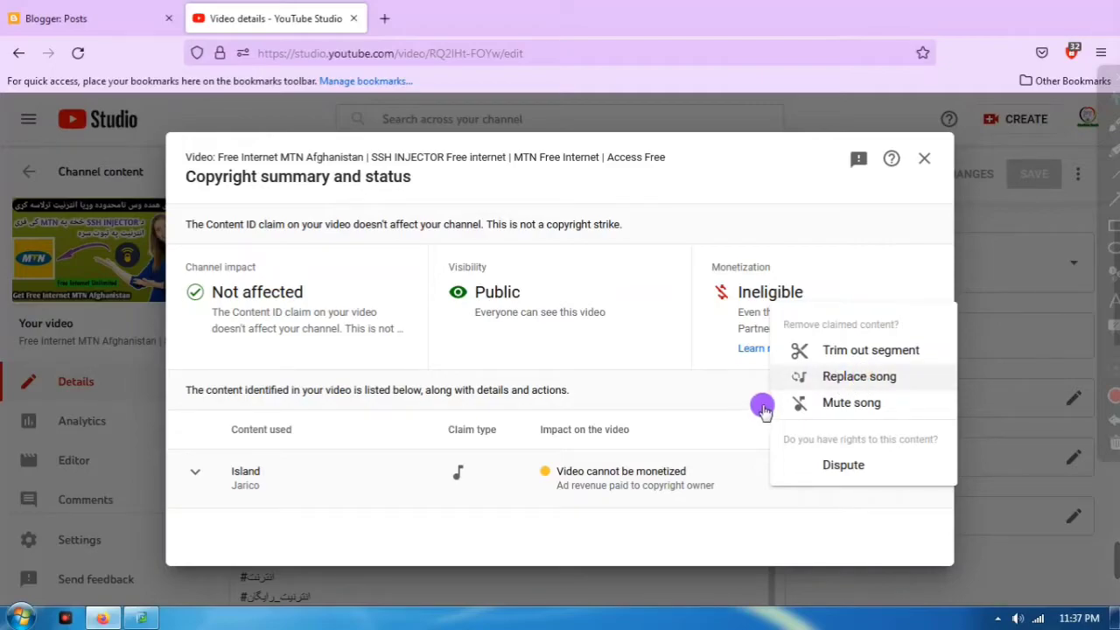
pyautogui.press('Return')
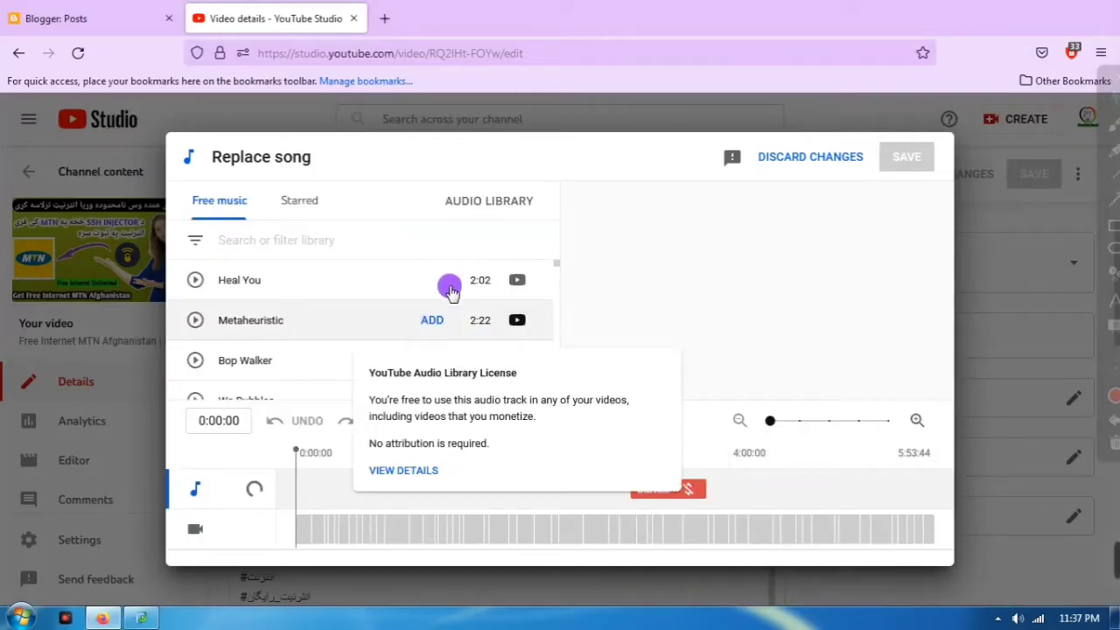
pyautogui.scroll(-5, 377, 315)
pyautogui.scroll(-10, 400, 315)
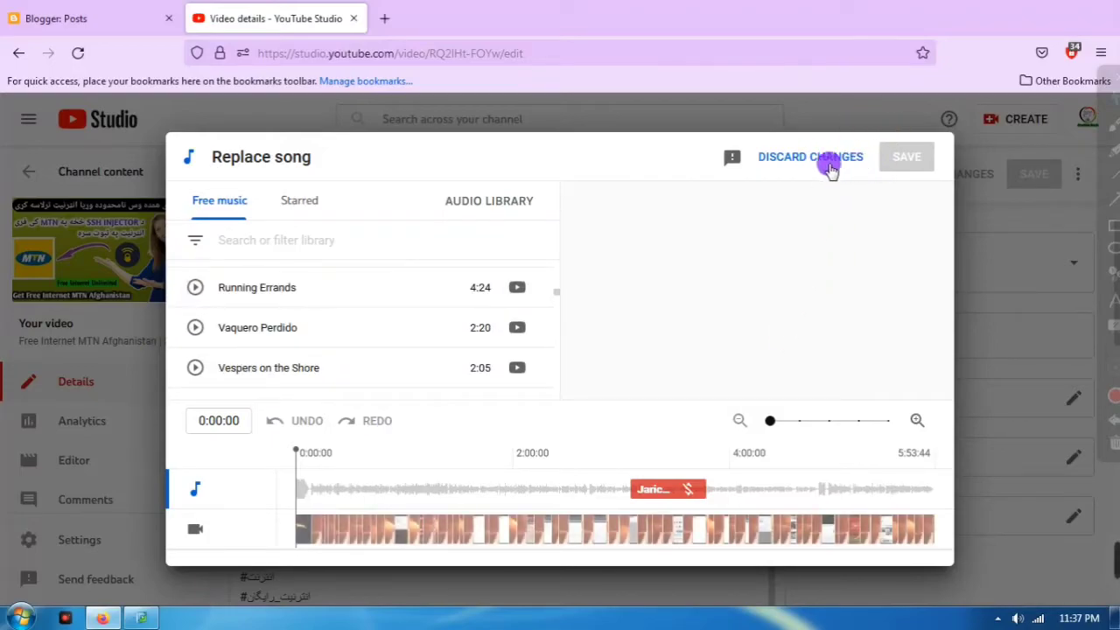
pyautogui.click(810, 157)
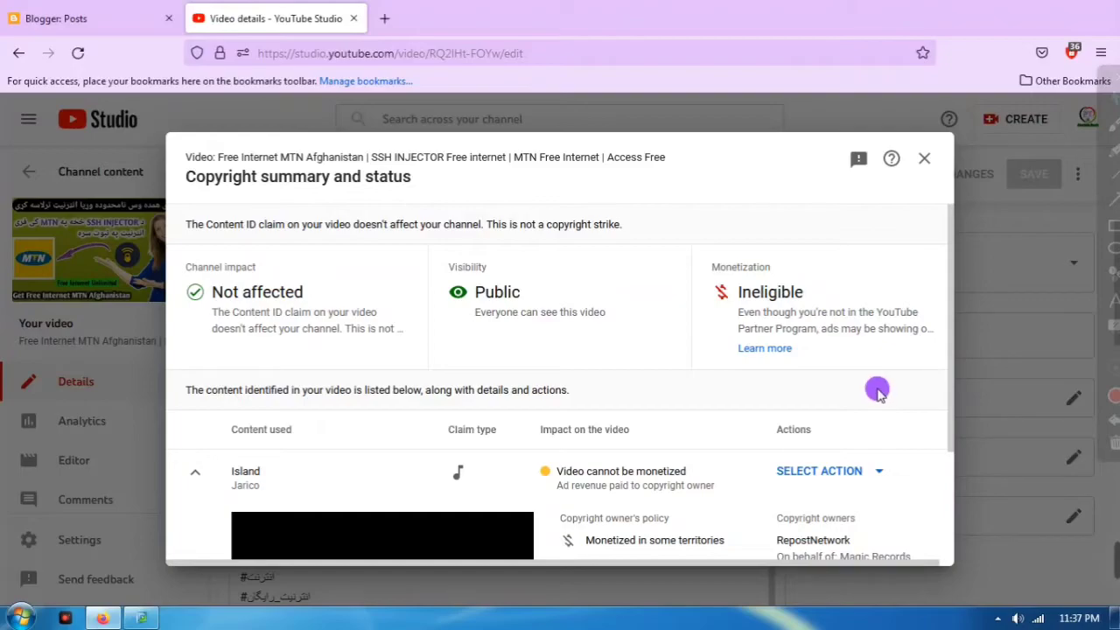
# Choose Mute song for the Island claim and bring up its muting options
pyautogui.scroll(-3, 878, 391)
pyautogui.click(876, 341)
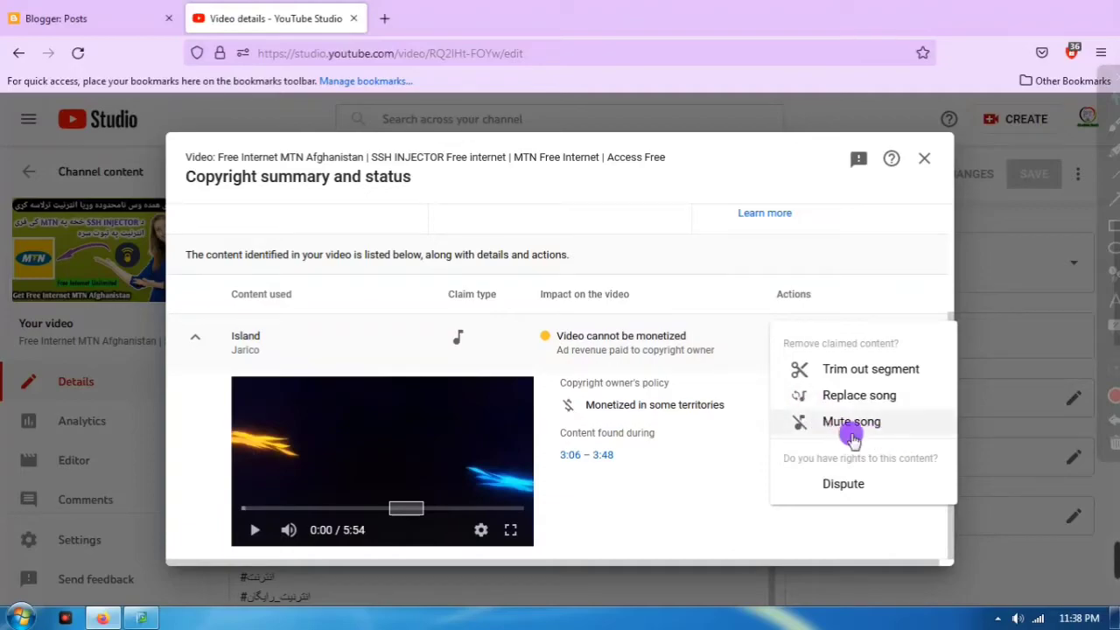
pyautogui.click(836, 421)
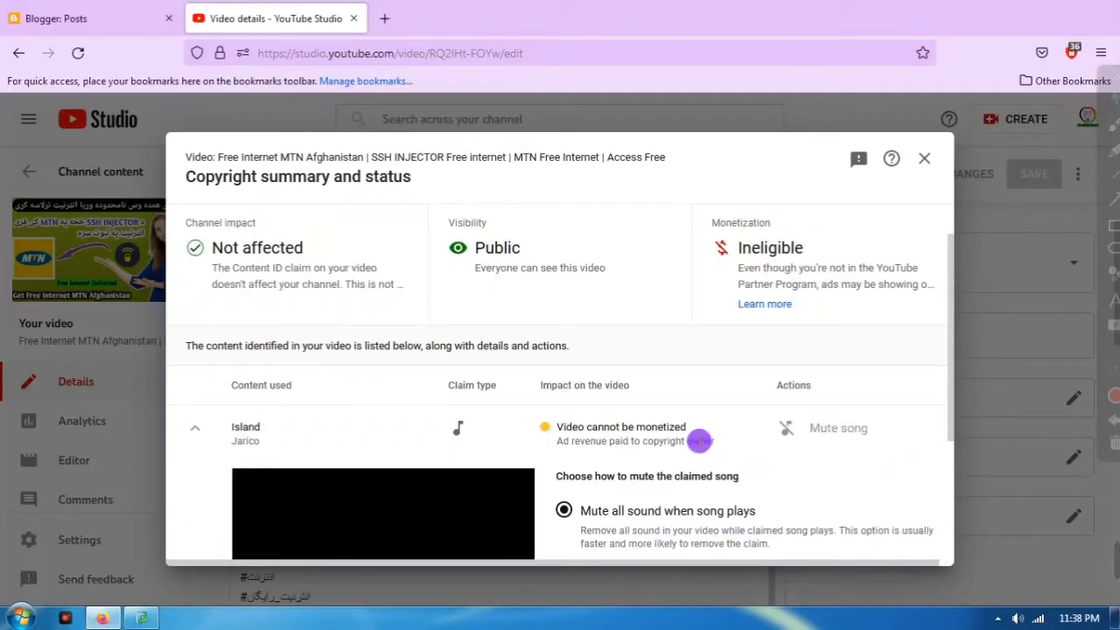
pyautogui.scroll(-2, 697, 426)
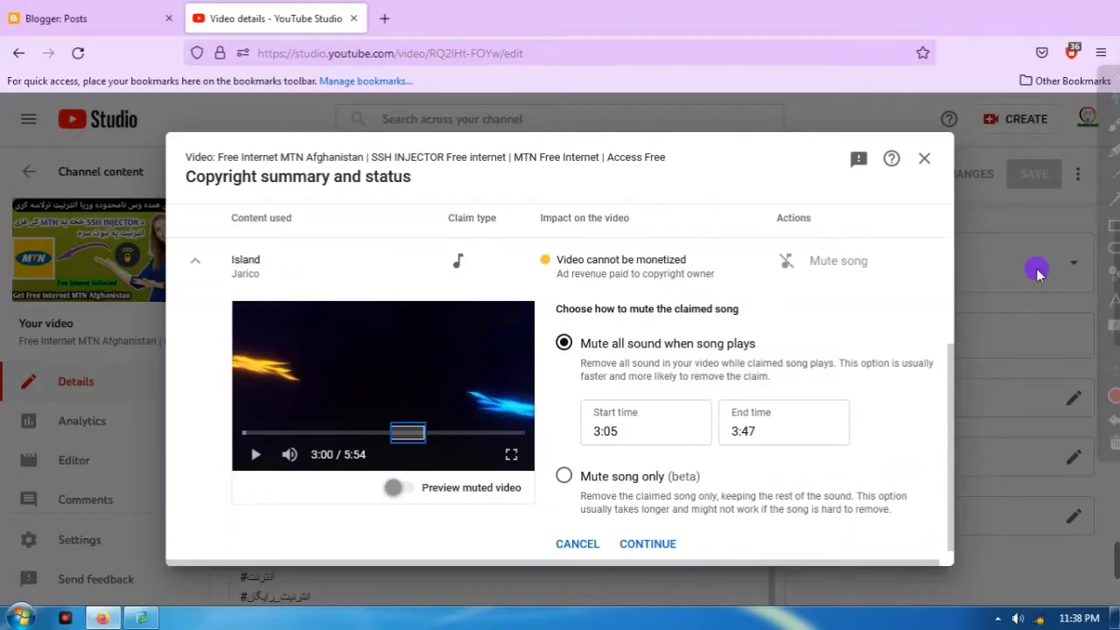
# Point red arrows at both mute options, frame the Mute song only description with a red rectangle, and clear all markings
pyautogui.click(1107, 213)
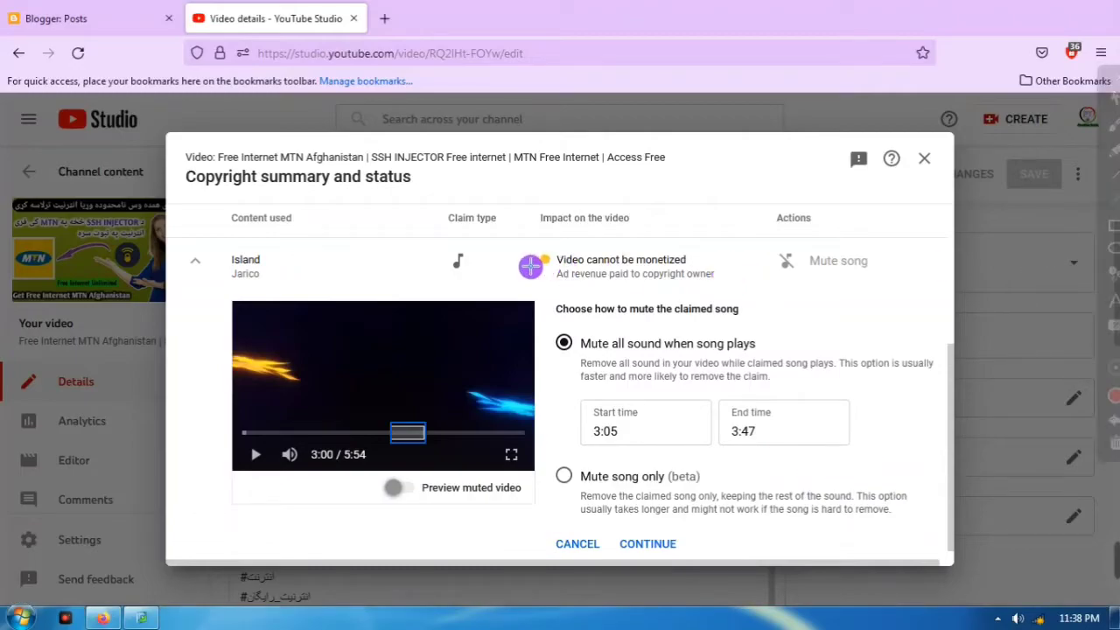
pyautogui.moveTo(540, 317); pyautogui.dragTo(555, 328)
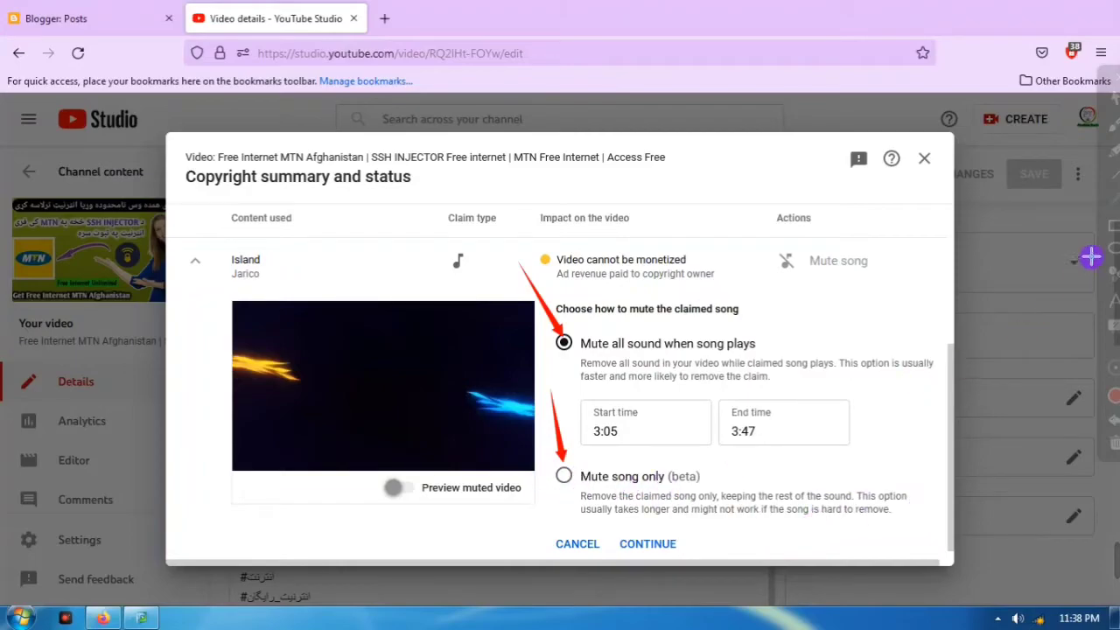
pyautogui.click(1114, 227)
pyautogui.moveTo(564, 487)
pyautogui.mouseDown()
pyautogui.moveTo(589, 518)
pyautogui.moveTo(921, 521)
pyautogui.mouseUp()
pyautogui.moveTo(1112, 254)
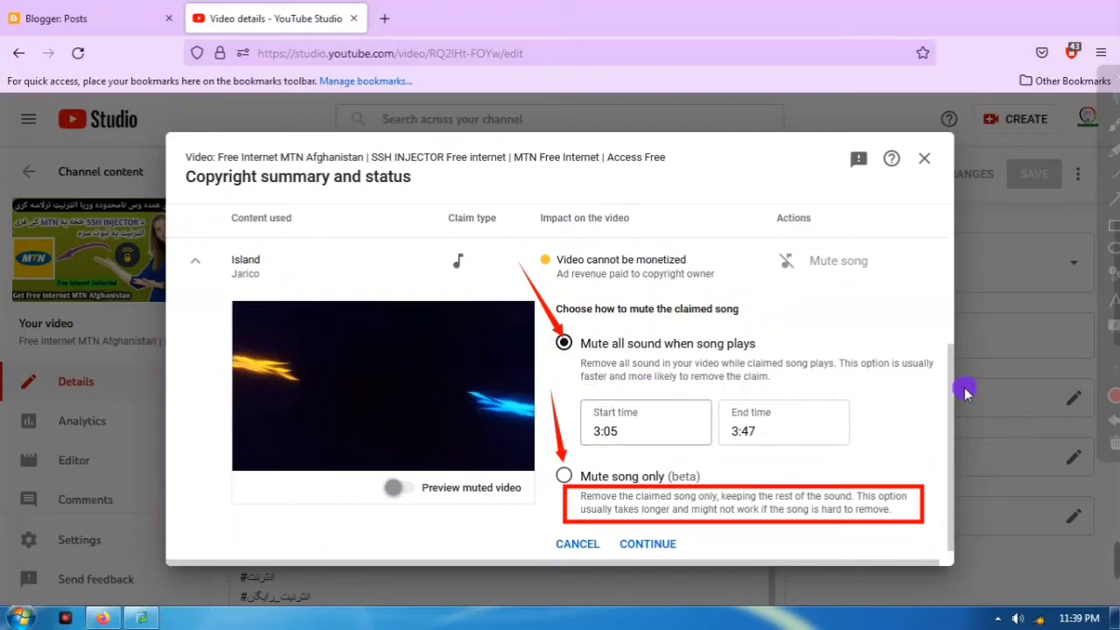
pyautogui.moveTo(1103, 390)
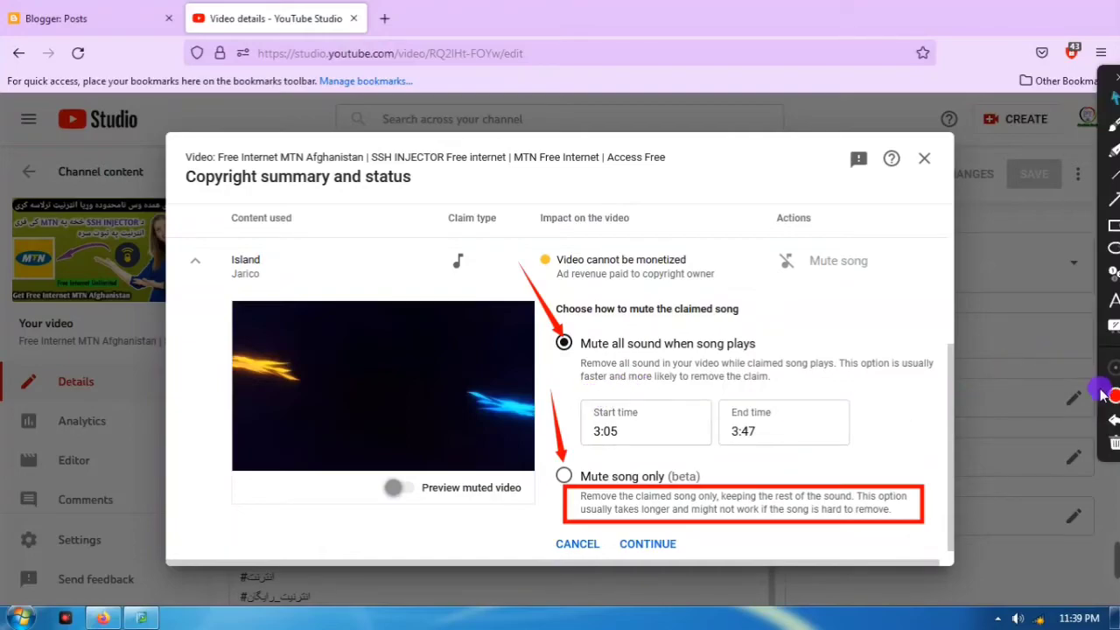
pyautogui.click(1115, 444)
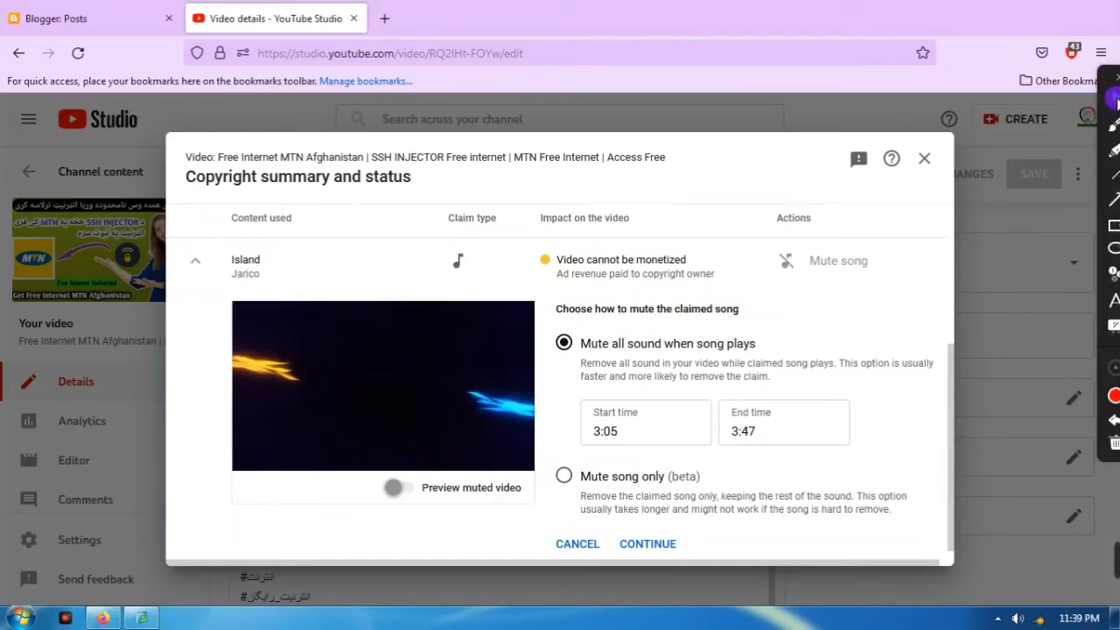
# Try the Mute song only option, switch back to Mute all sound when song plays, and confirm muting the Island claim
pyautogui.click(563, 476)
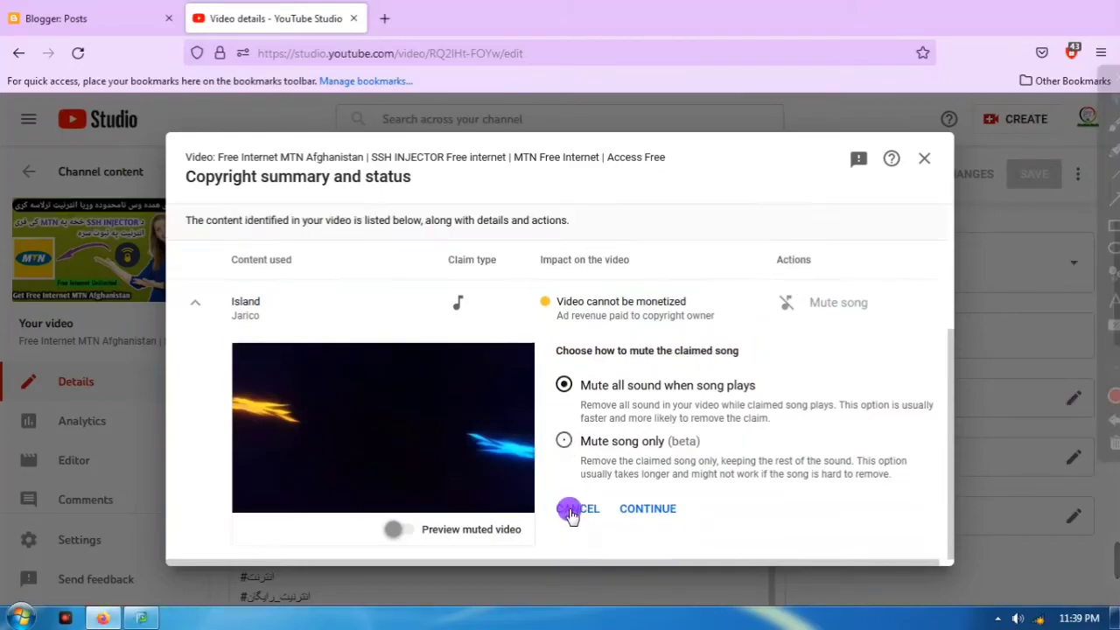
pyautogui.click(563, 385)
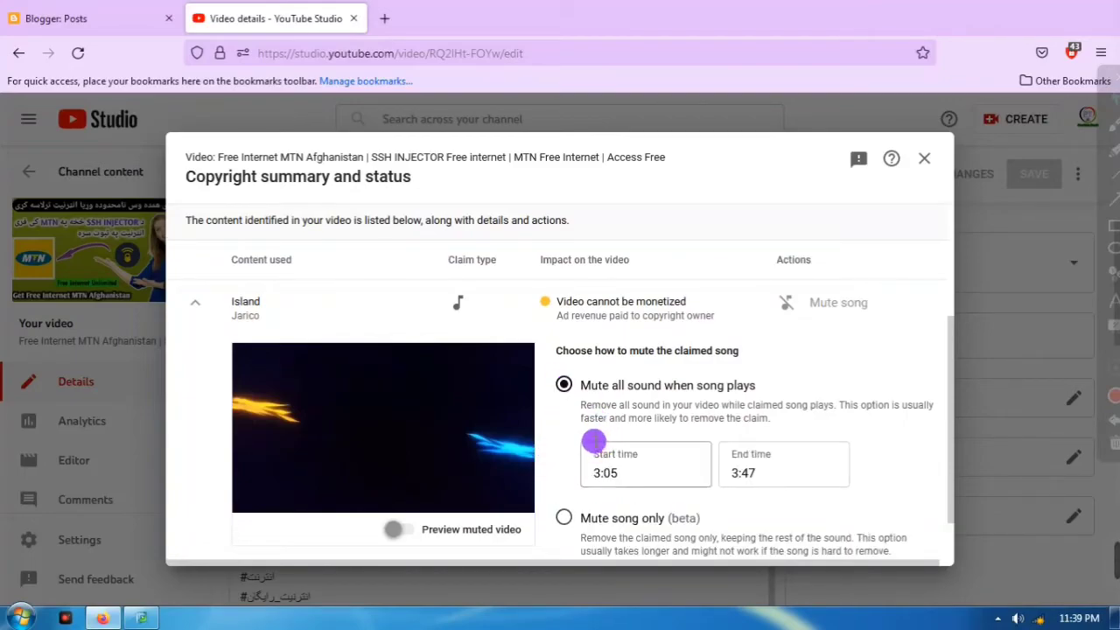
pyautogui.scroll(-1, 591, 442)
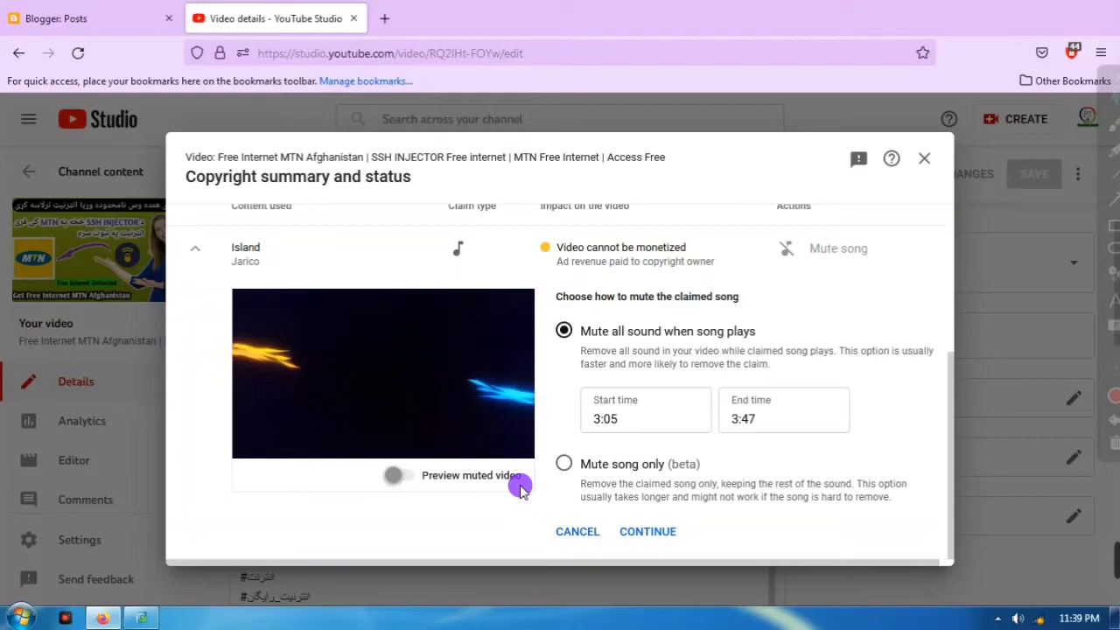
pyautogui.click(645, 531)
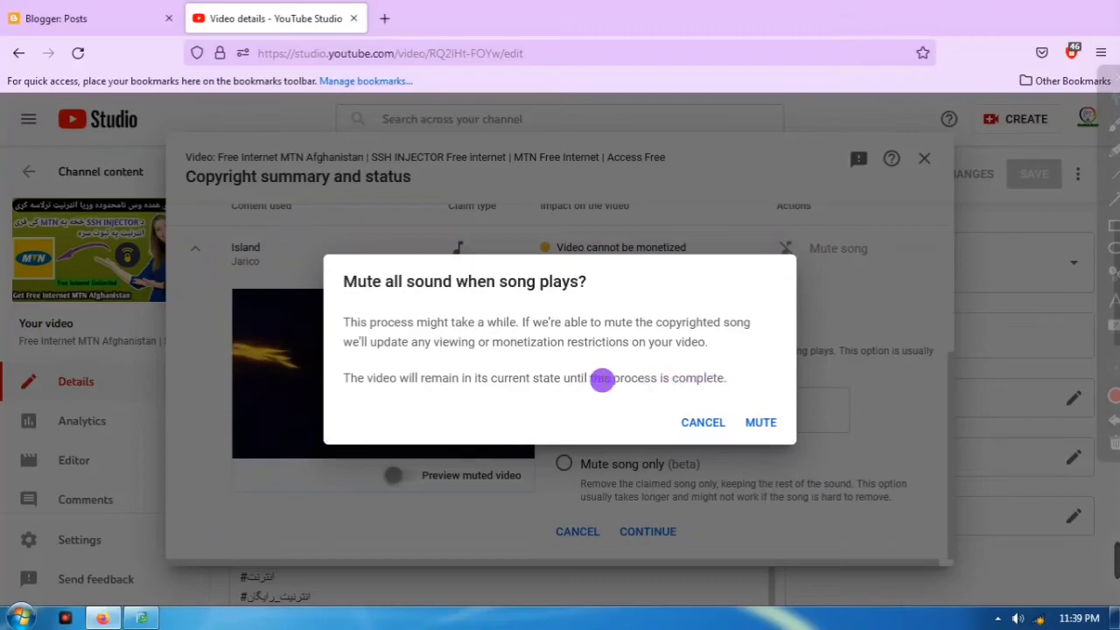
pyautogui.click(766, 425)
pyautogui.click(757, 424)
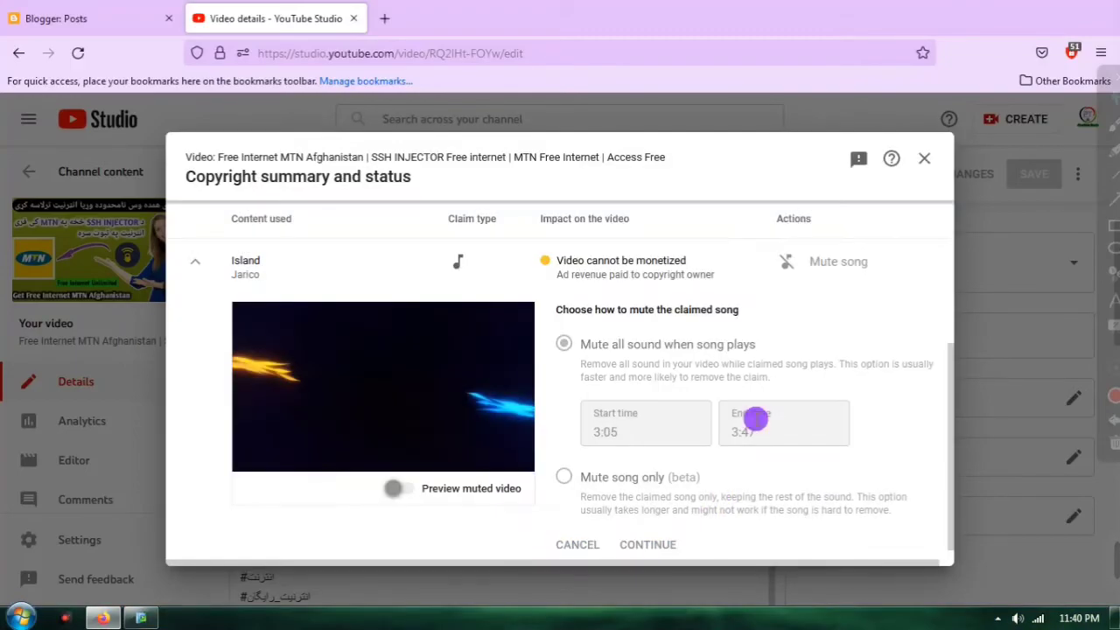